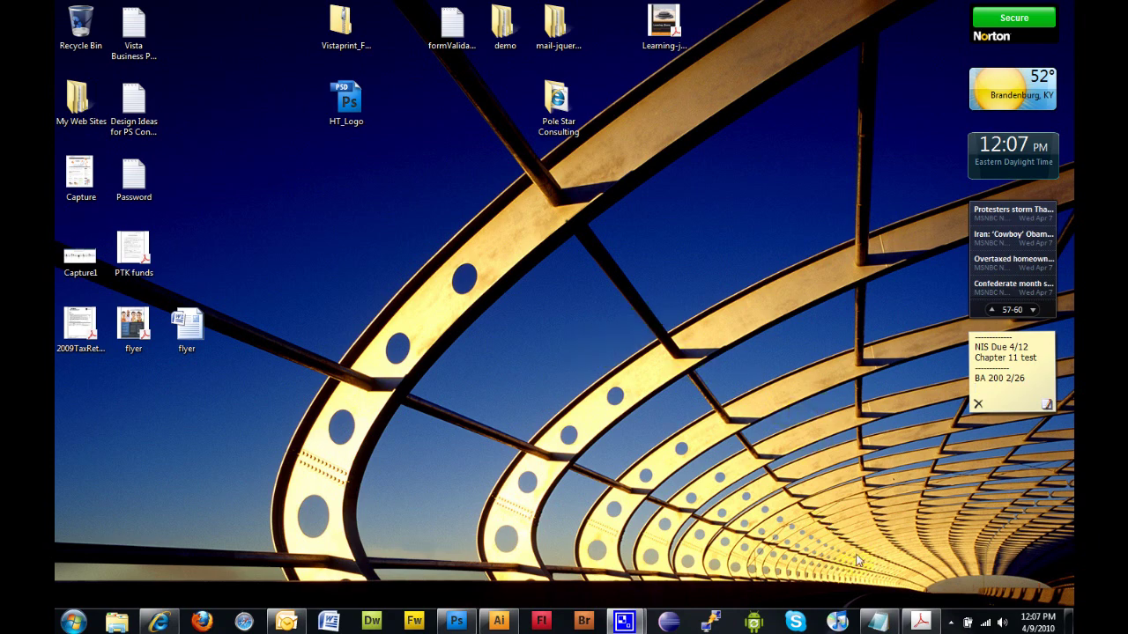
Bring the word cloud PDF back briefly, then minimize it to reveal the desktop
click(916, 622)
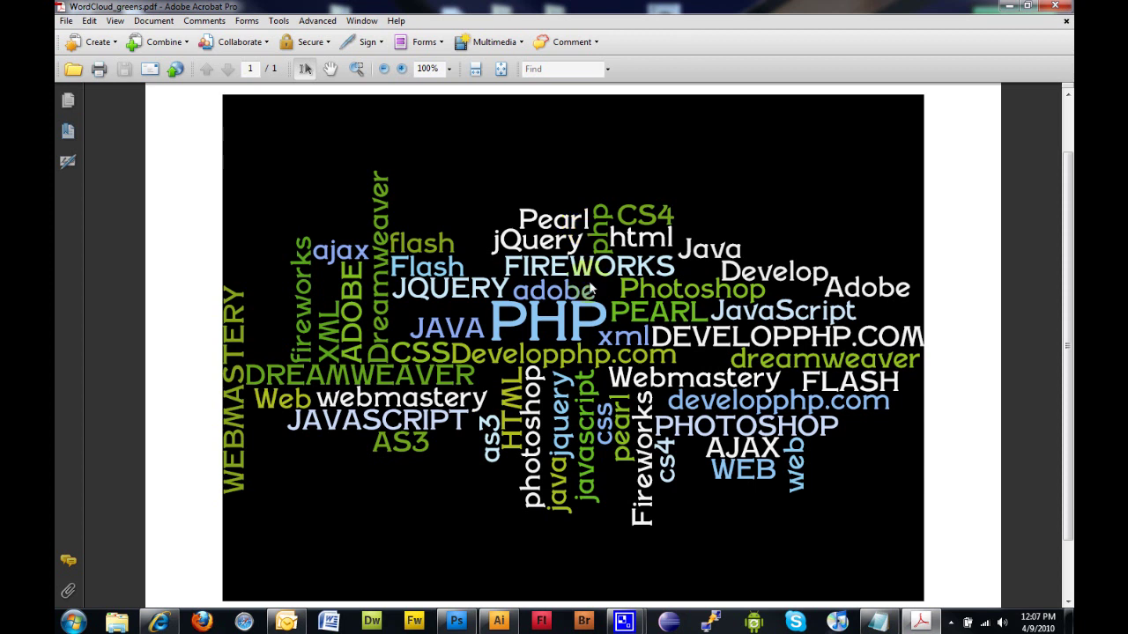
mouse_move(503, 626)
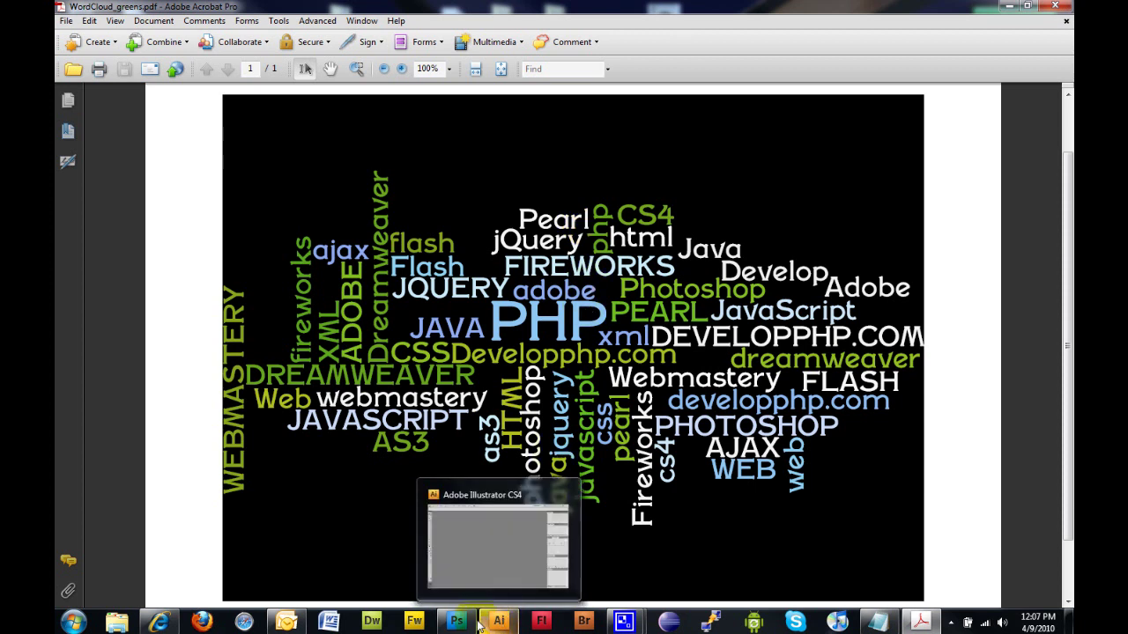
mouse_move(456, 622)
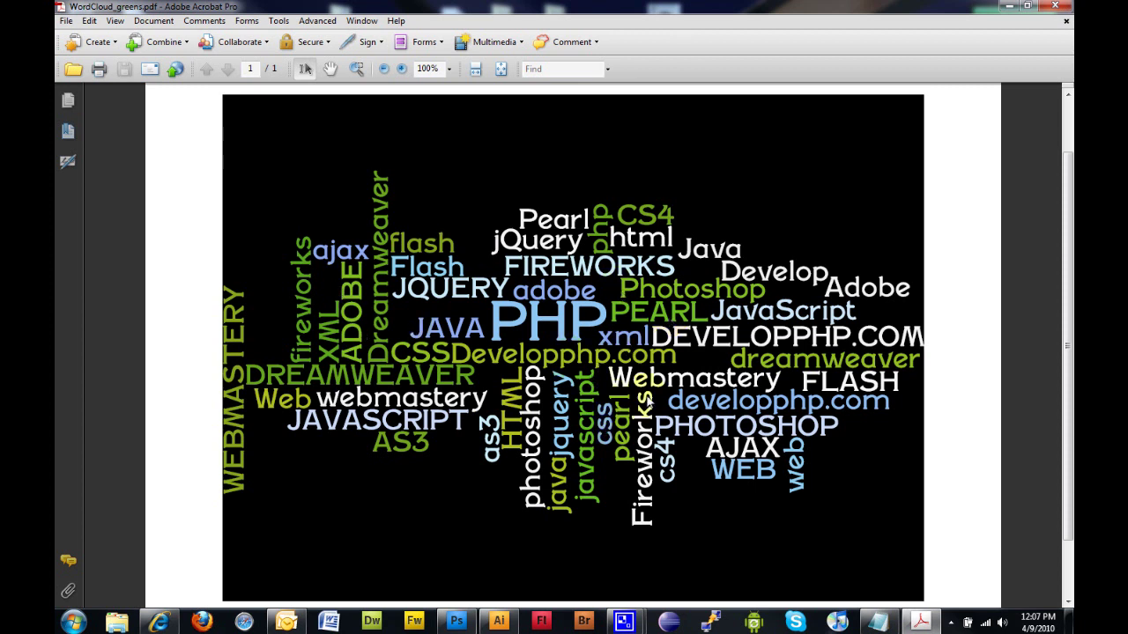
click(1008, 6)
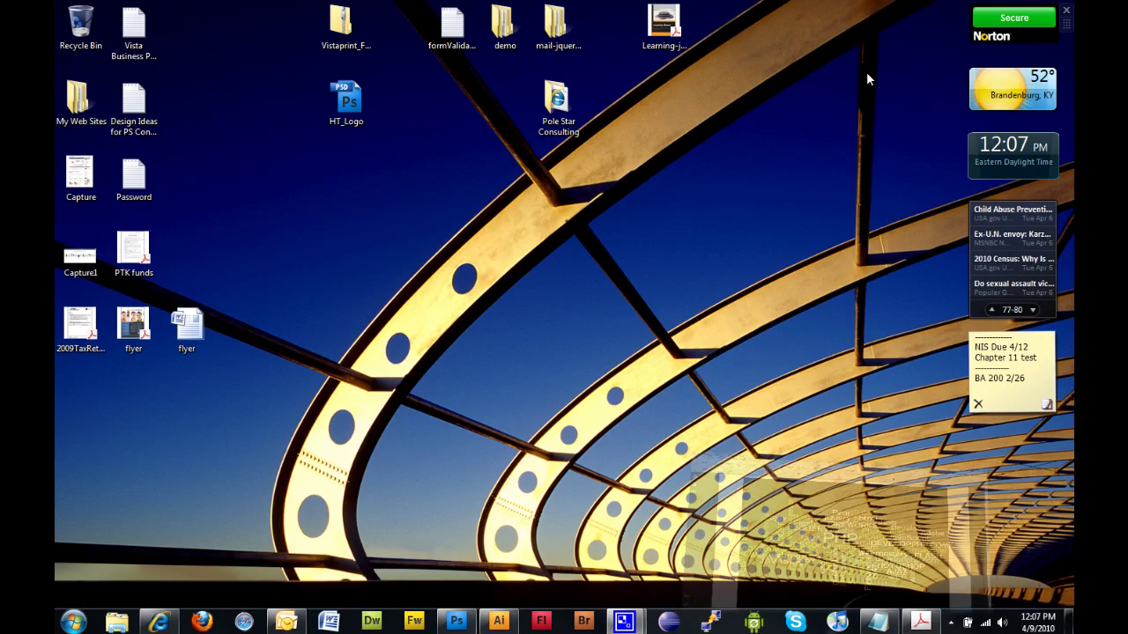
Open the Wordle Create page from the browser results and bring up the Notepad keyword list
click(161, 622)
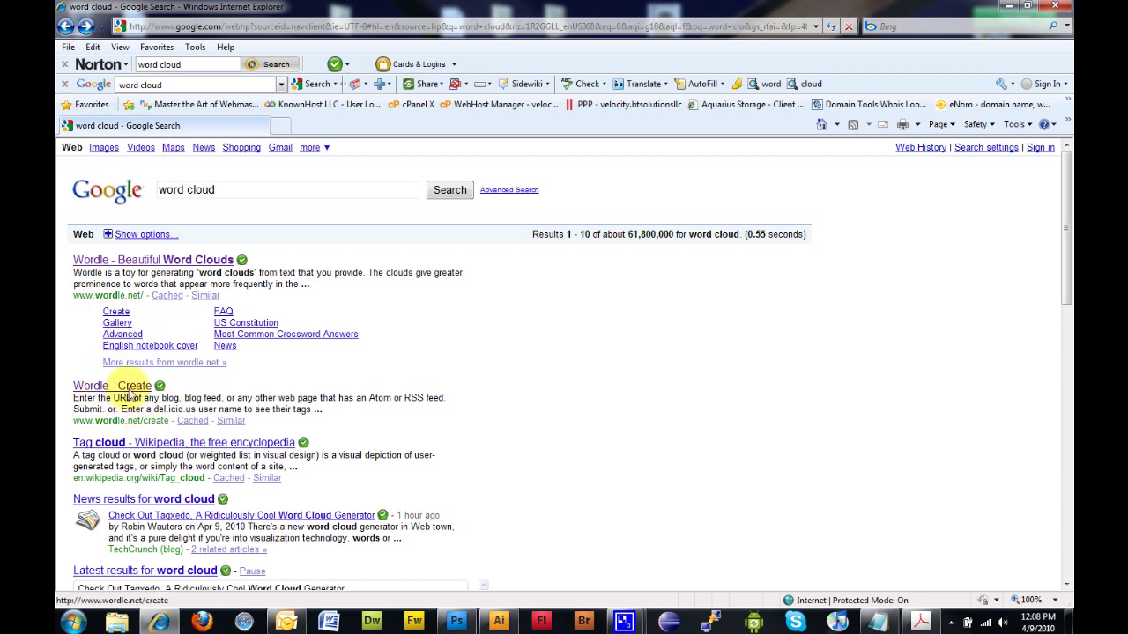
click(128, 393)
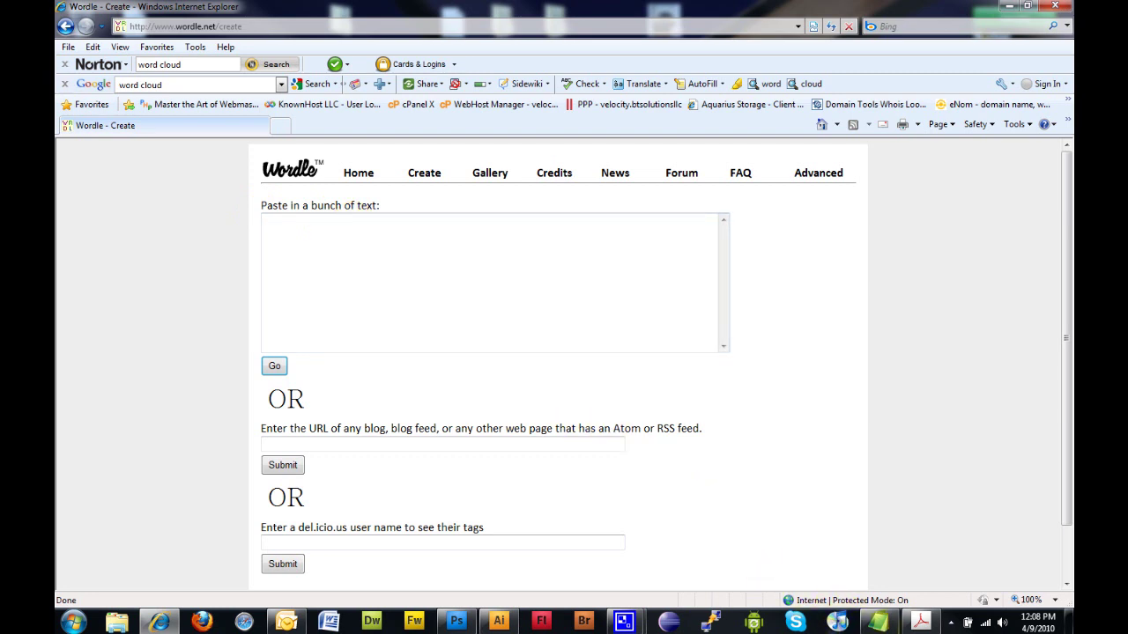
click(877, 622)
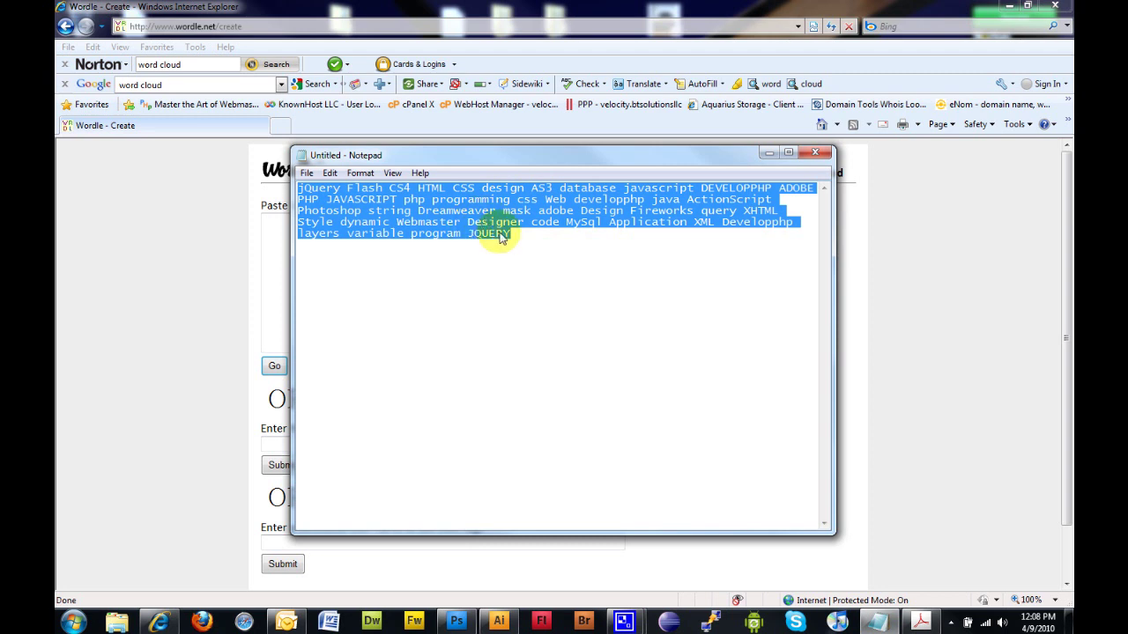
Copy the Notepad keyword list into Wordle's empty text box and hit Go
right_click(449, 211)
click(491, 252)
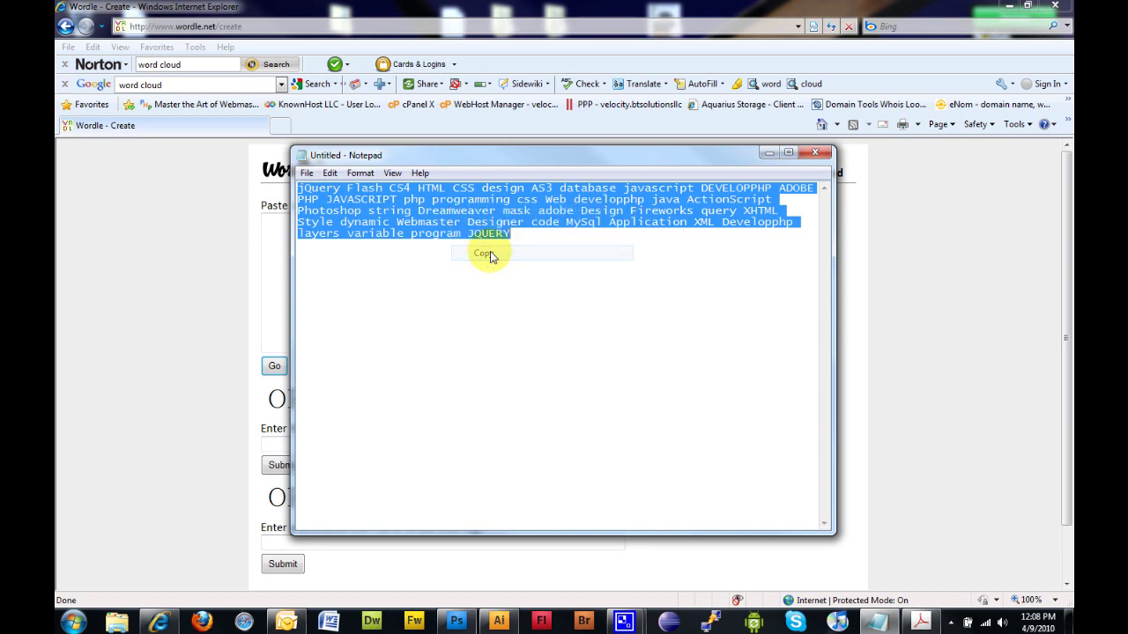
click(768, 154)
click(301, 254)
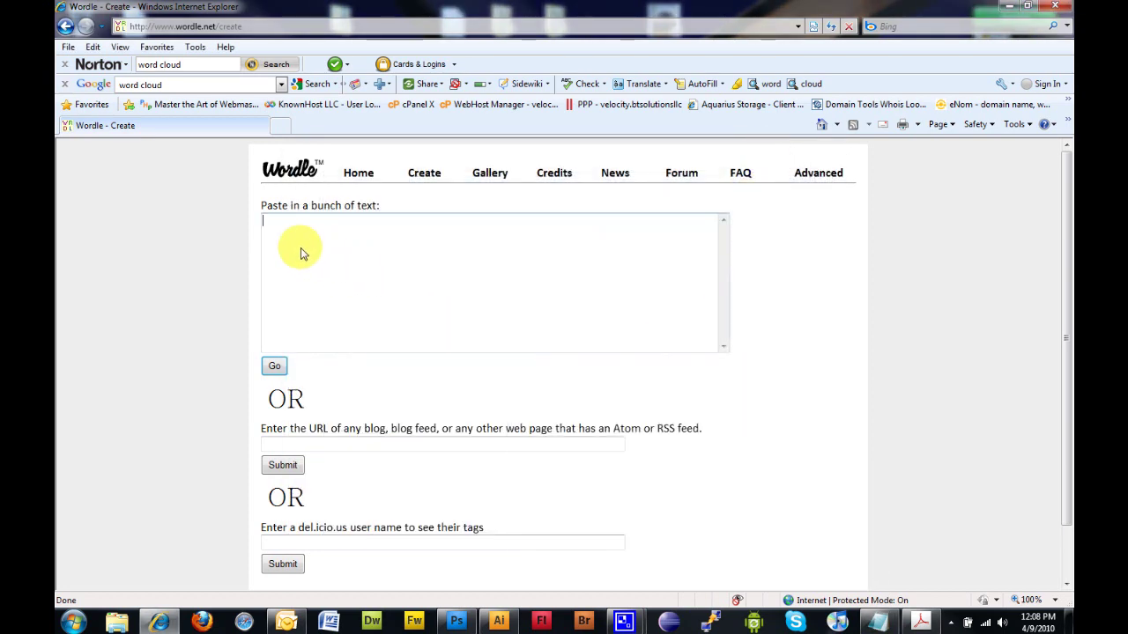
right_click(300, 254)
click(350, 303)
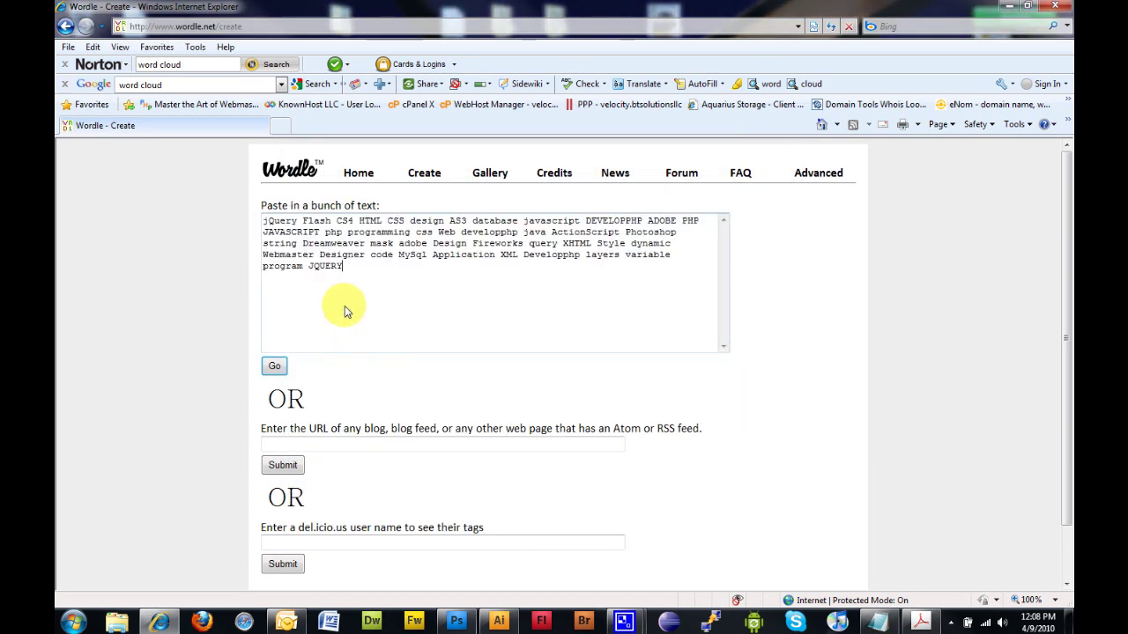
click(272, 365)
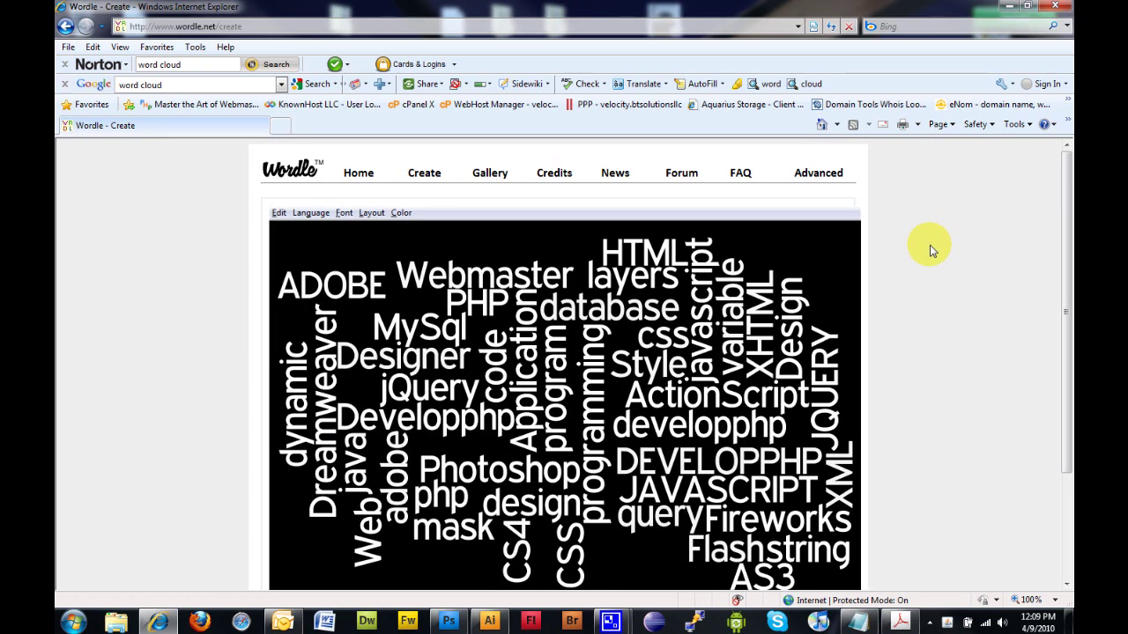
Randomize the word cloud into a new layout, then bring up the font list
scroll(930, 244, down, 3)
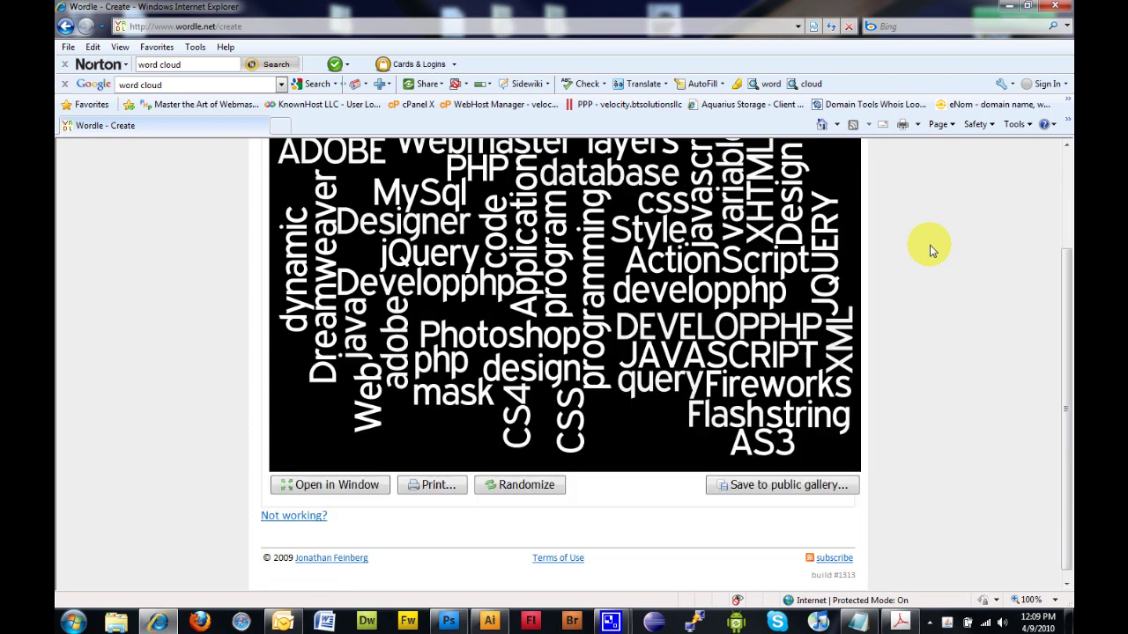
click(518, 474)
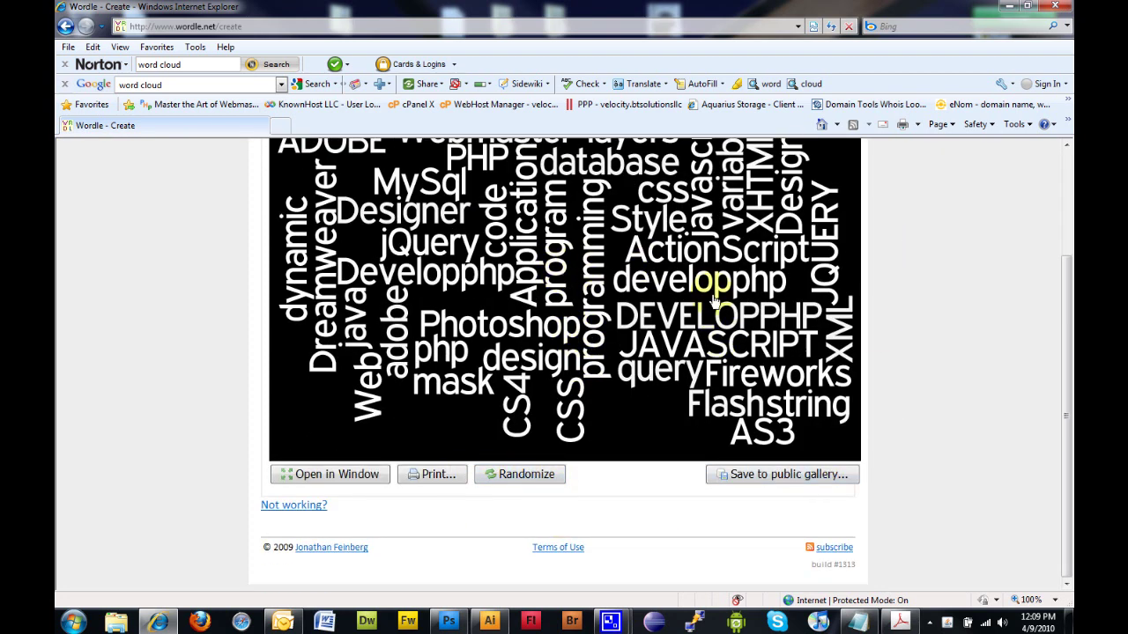
scroll(925, 357, up, 3)
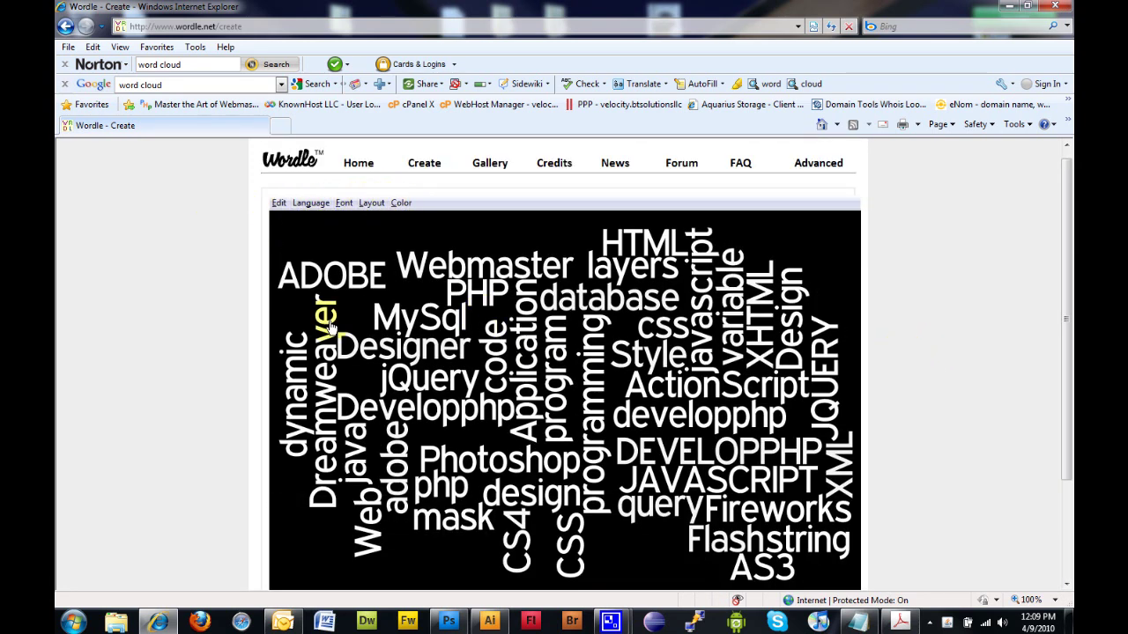
click(344, 203)
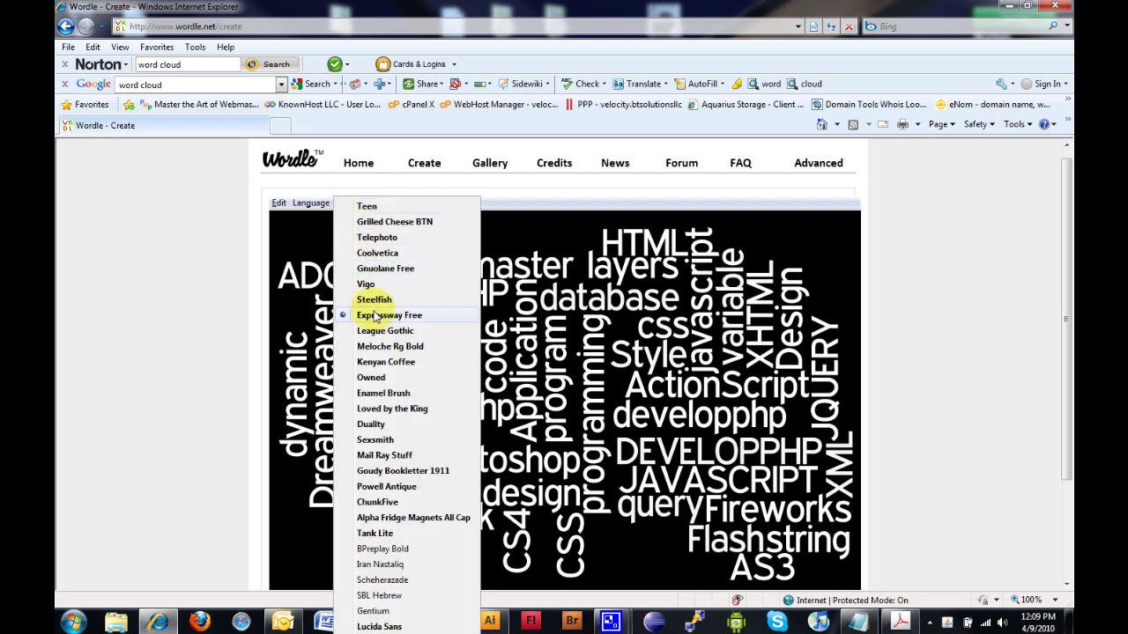
Restyle the cloud with the Duality font and Heat palette, leaving the layout unchanged
click(356, 427)
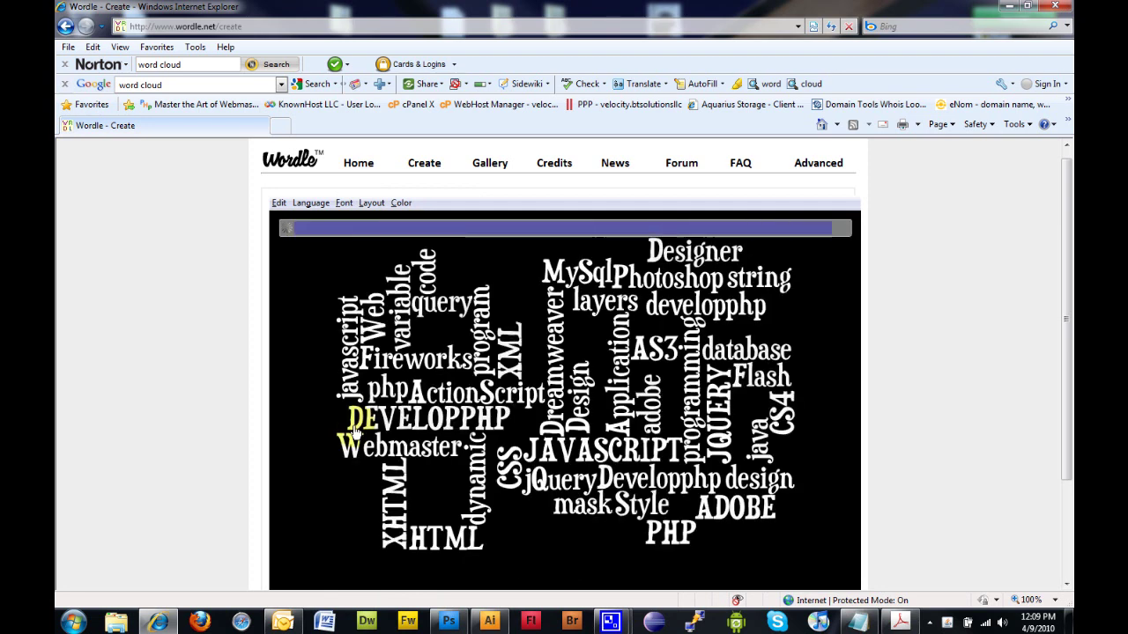
click(399, 204)
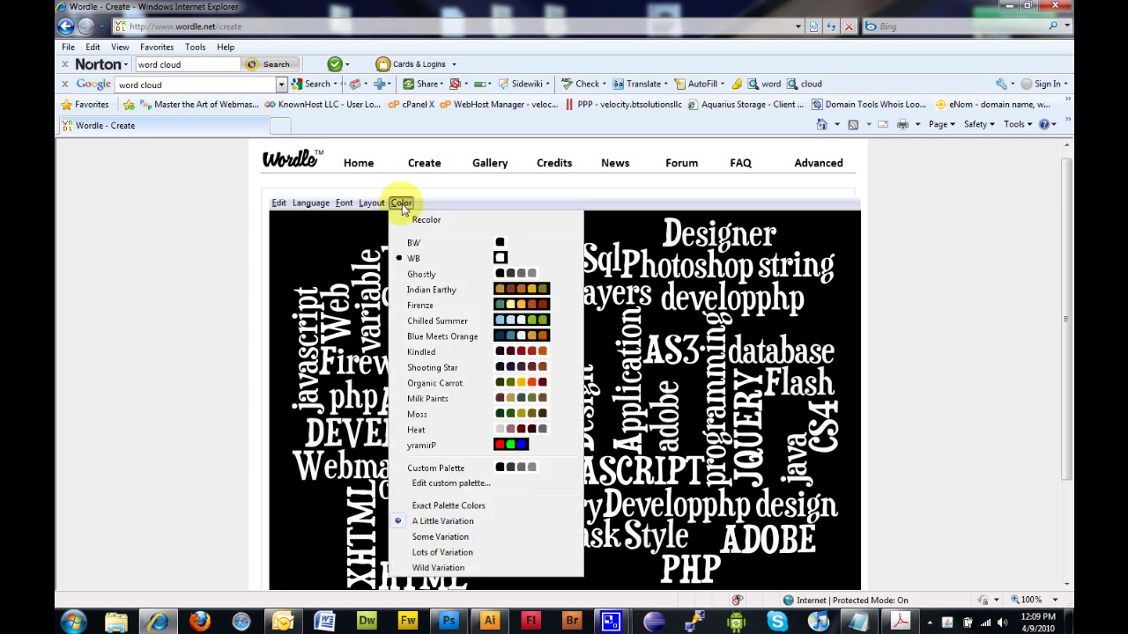
click(414, 429)
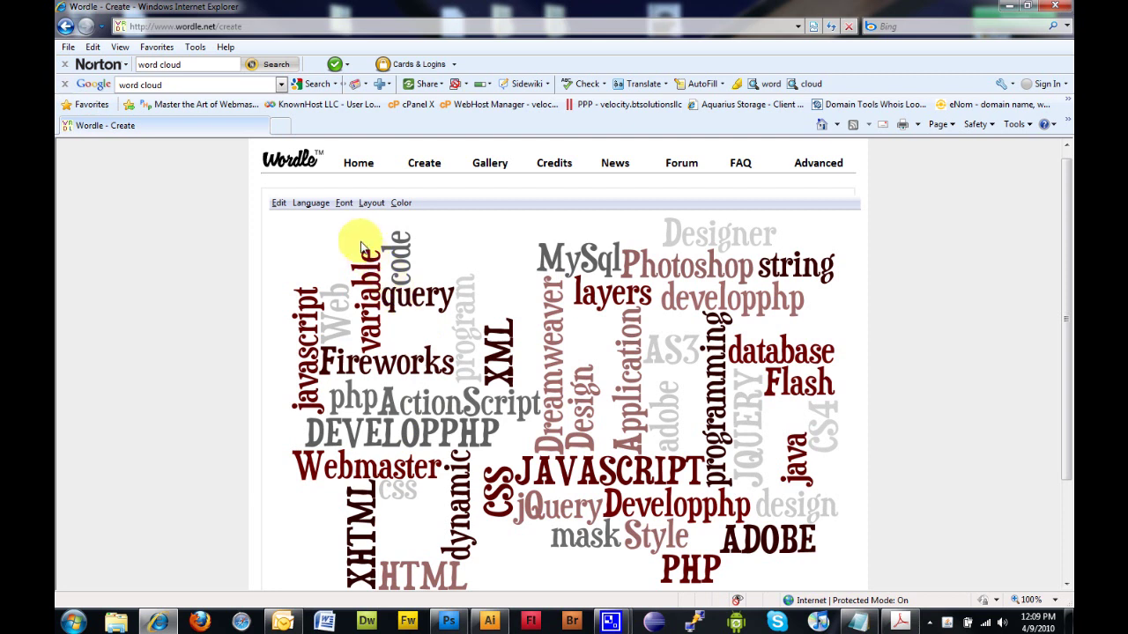
click(371, 208)
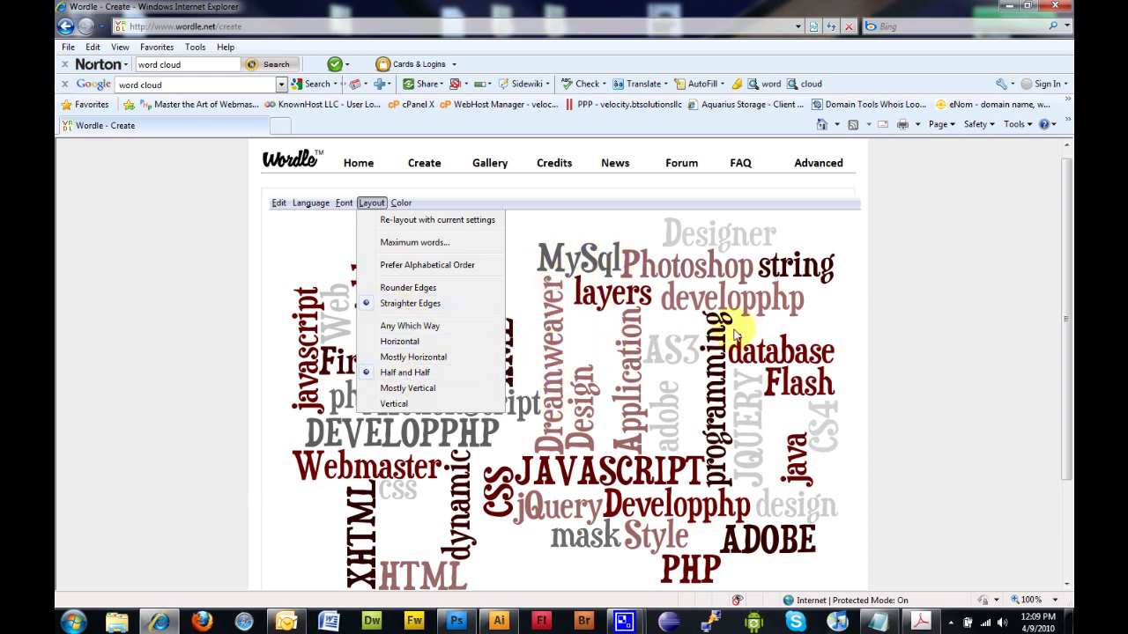
click(873, 286)
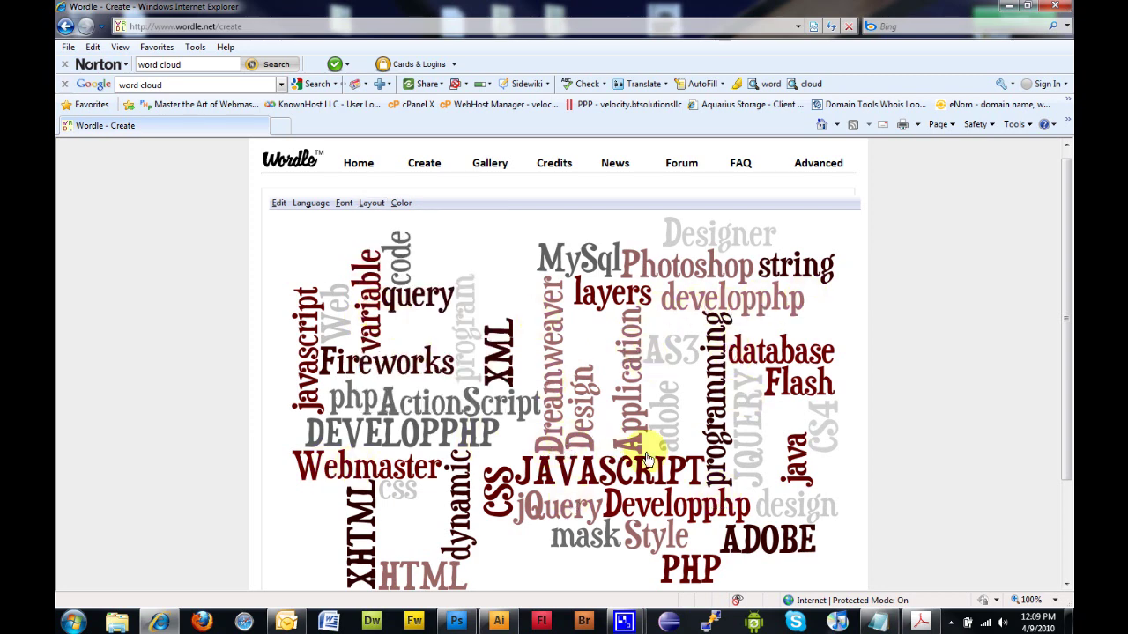
scroll(973, 299, down, 3)
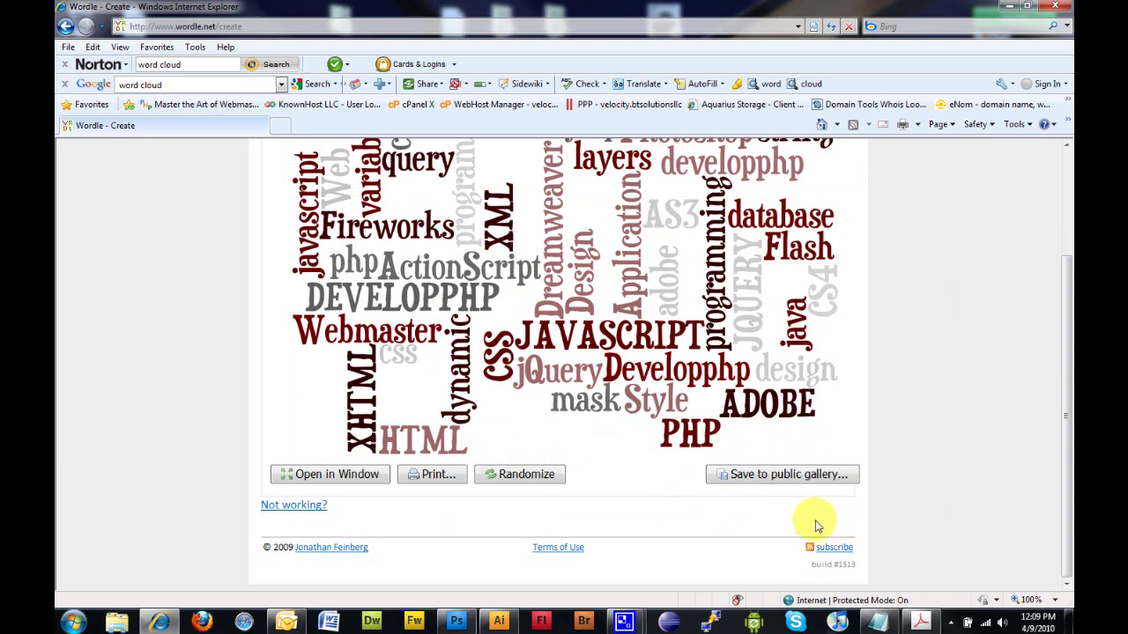
Print the word cloud to the Adobe PDF printer, allowing the applet printer access
click(432, 476)
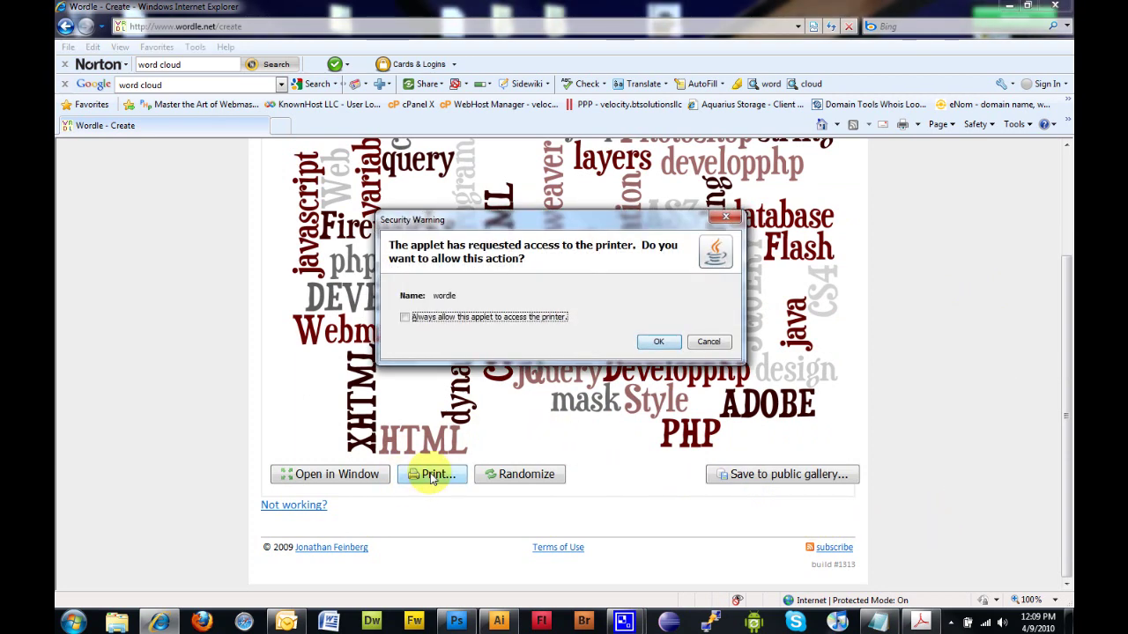
click(656, 341)
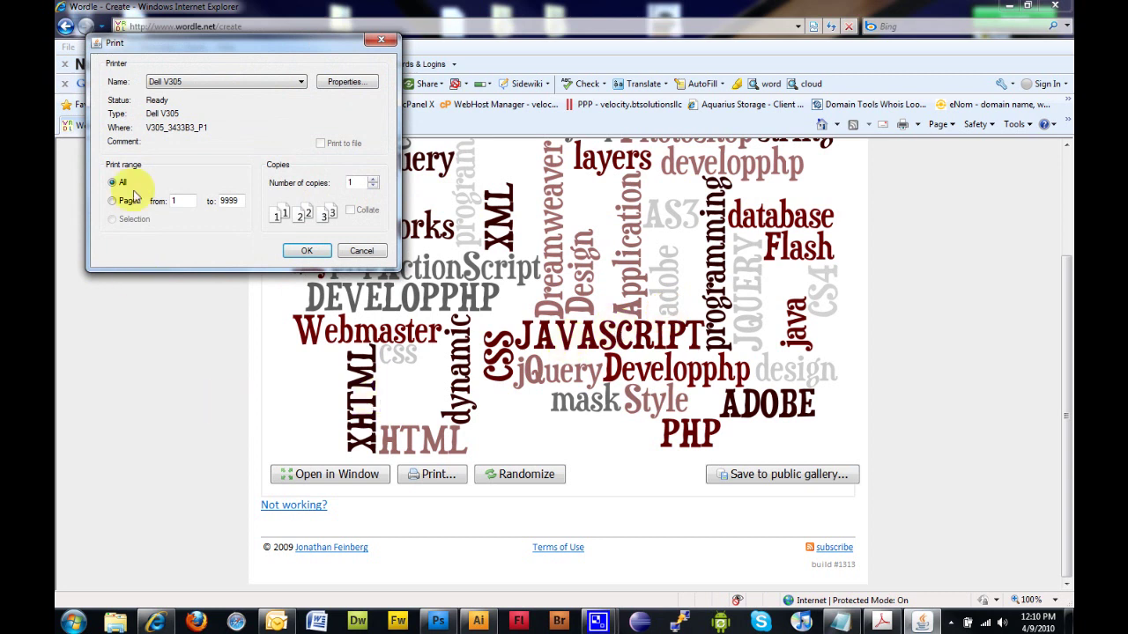
click(298, 82)
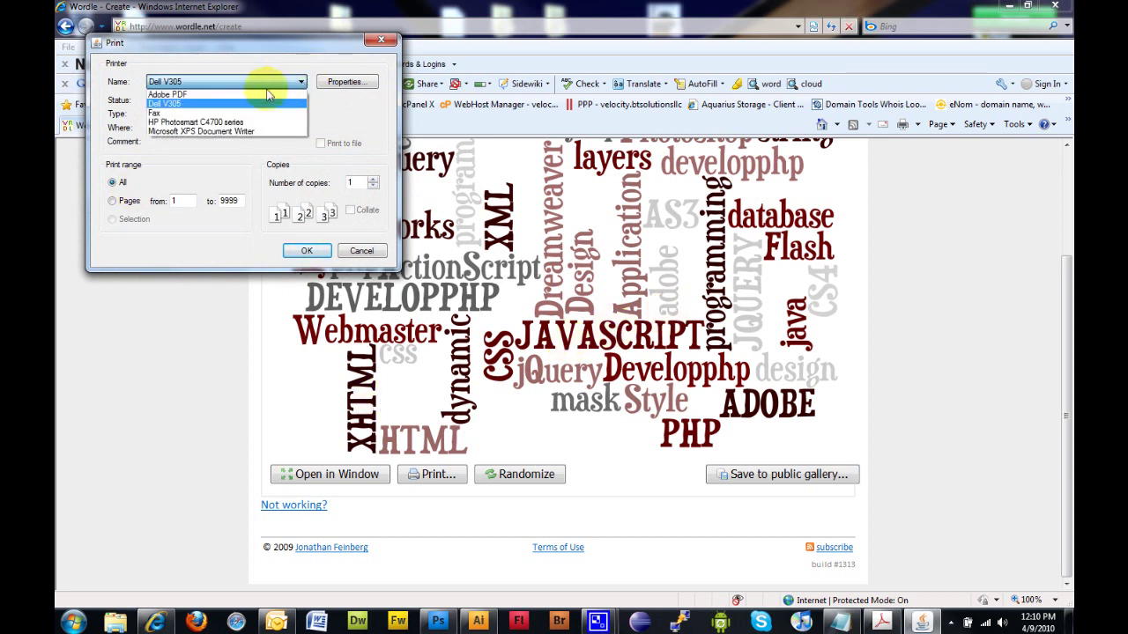
click(208, 97)
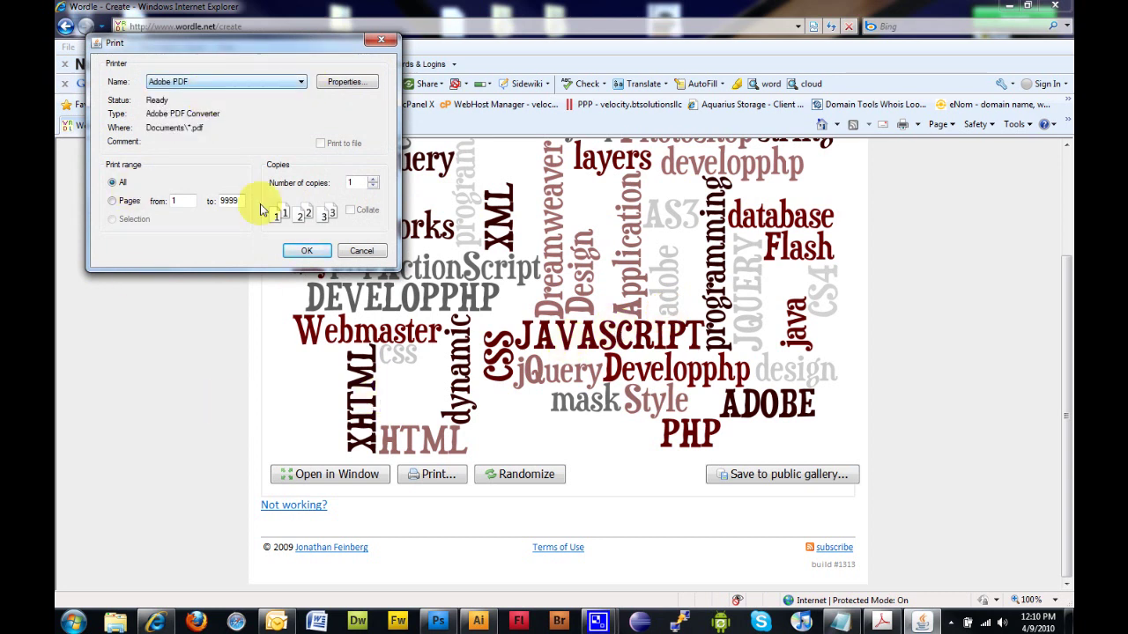
click(300, 251)
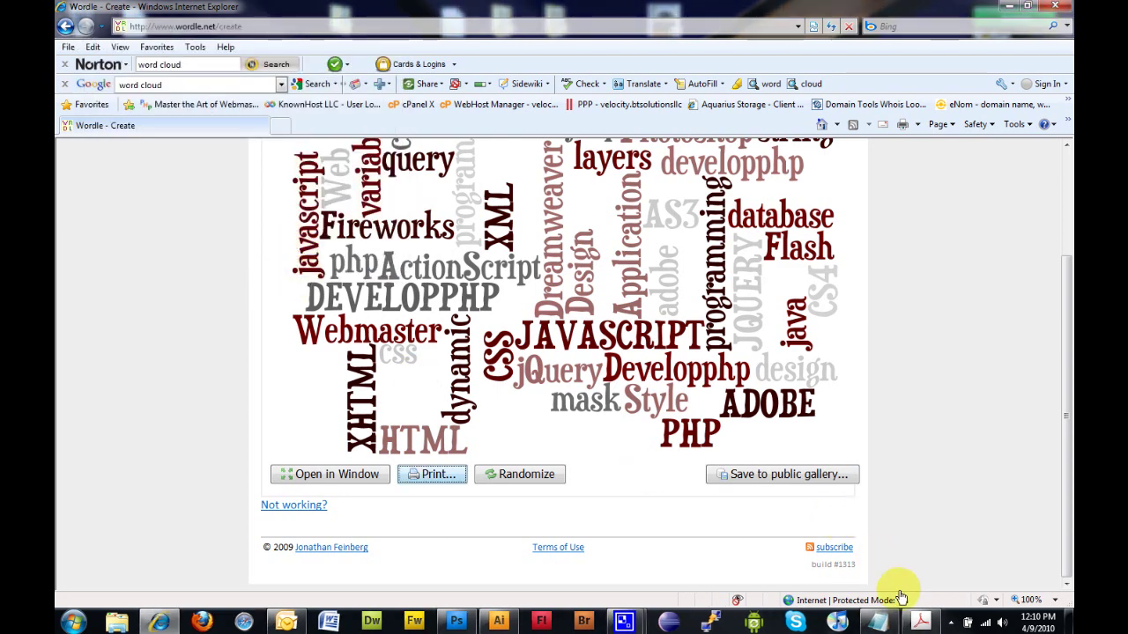
Save the printed PDF as test on the Desktop
click(900, 622)
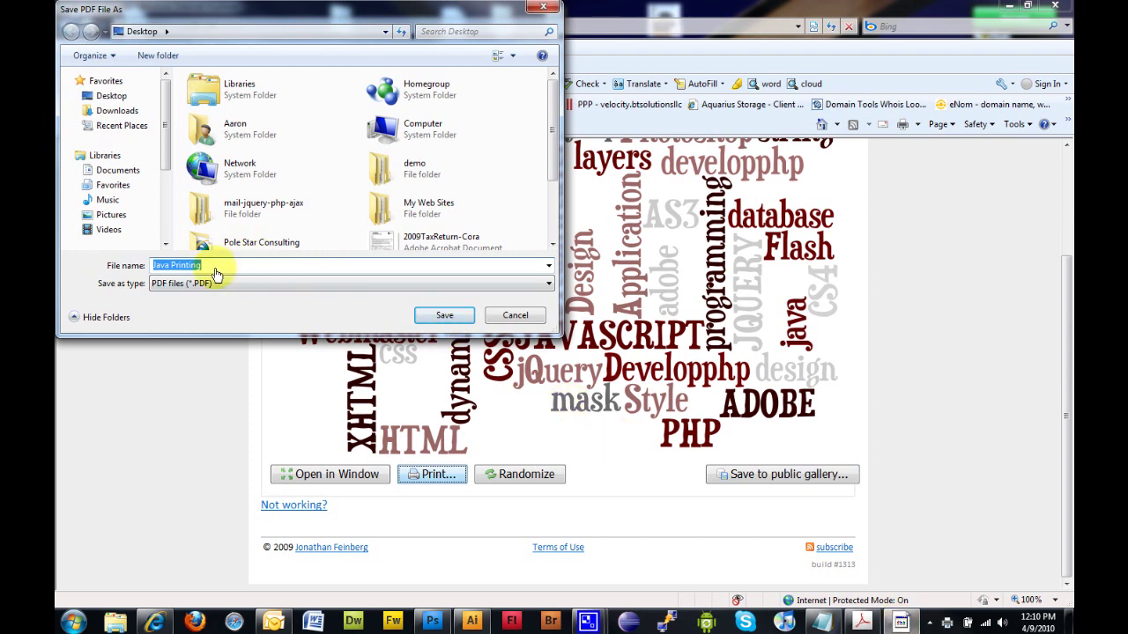
text(test)
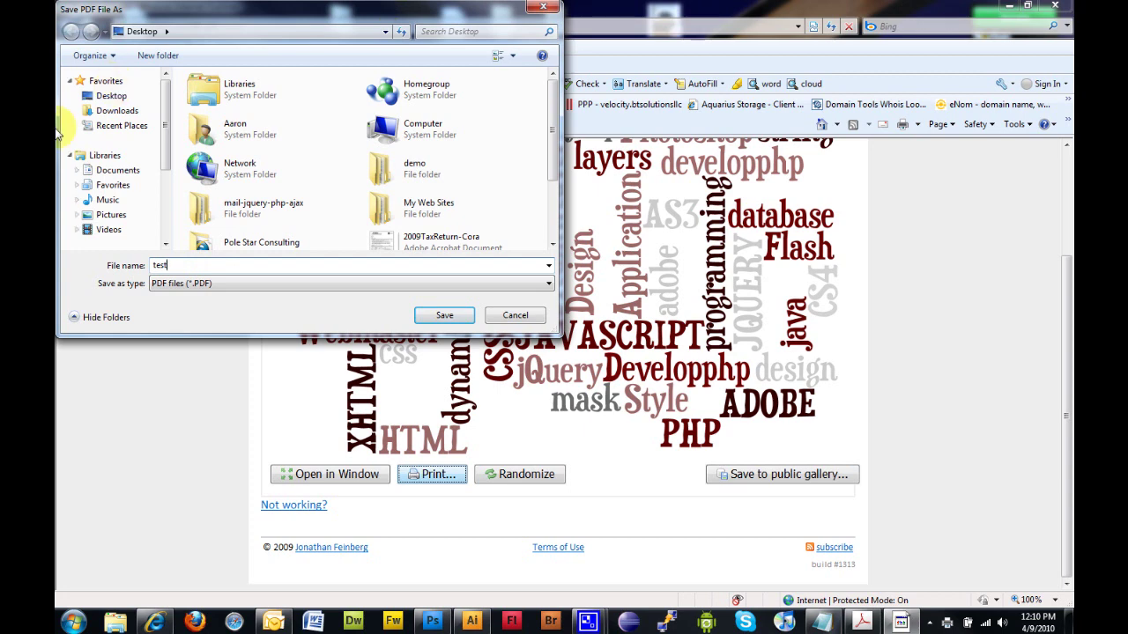
click(111, 95)
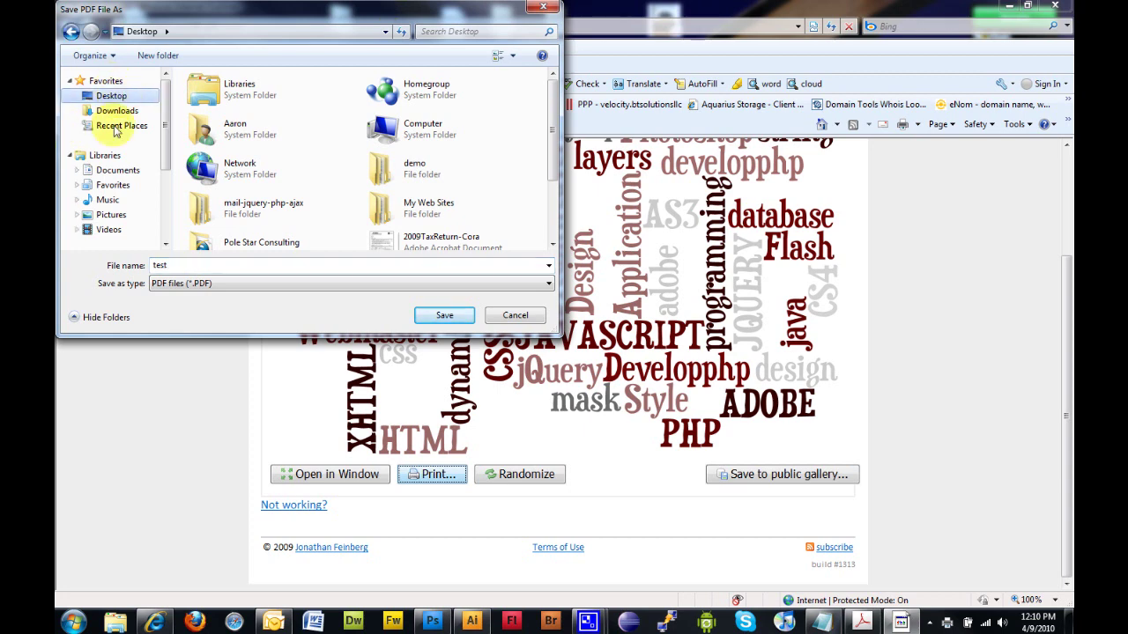
click(458, 317)
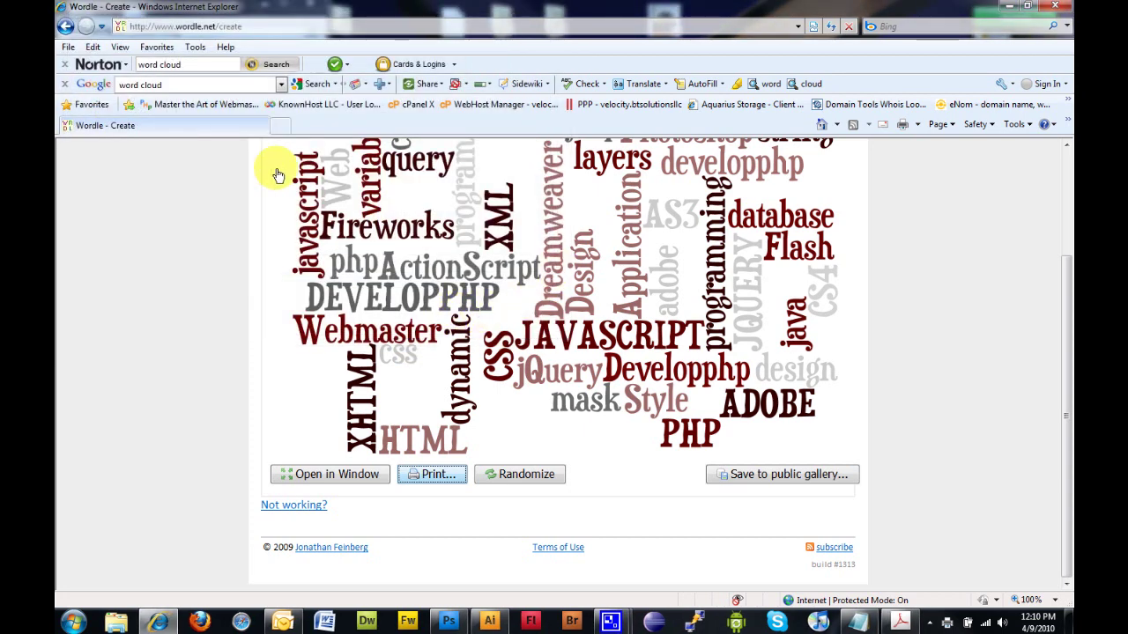
click(1011, 7)
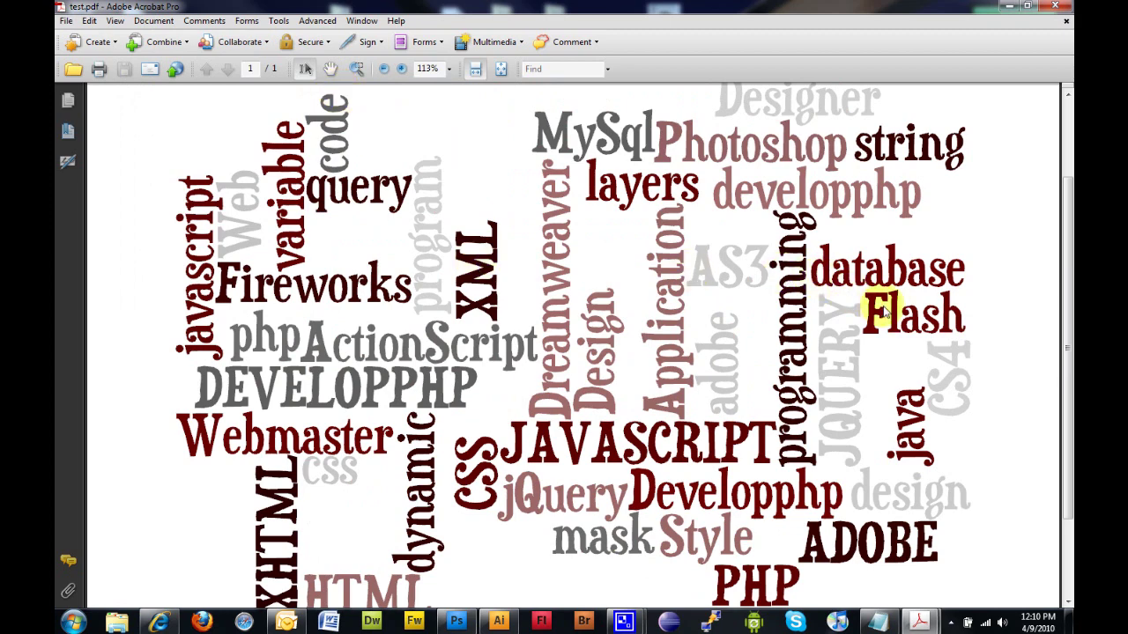
Zoom out on test.pdf in Acrobat to check the whole cloud, then close it
scroll(885, 311, down, 2)
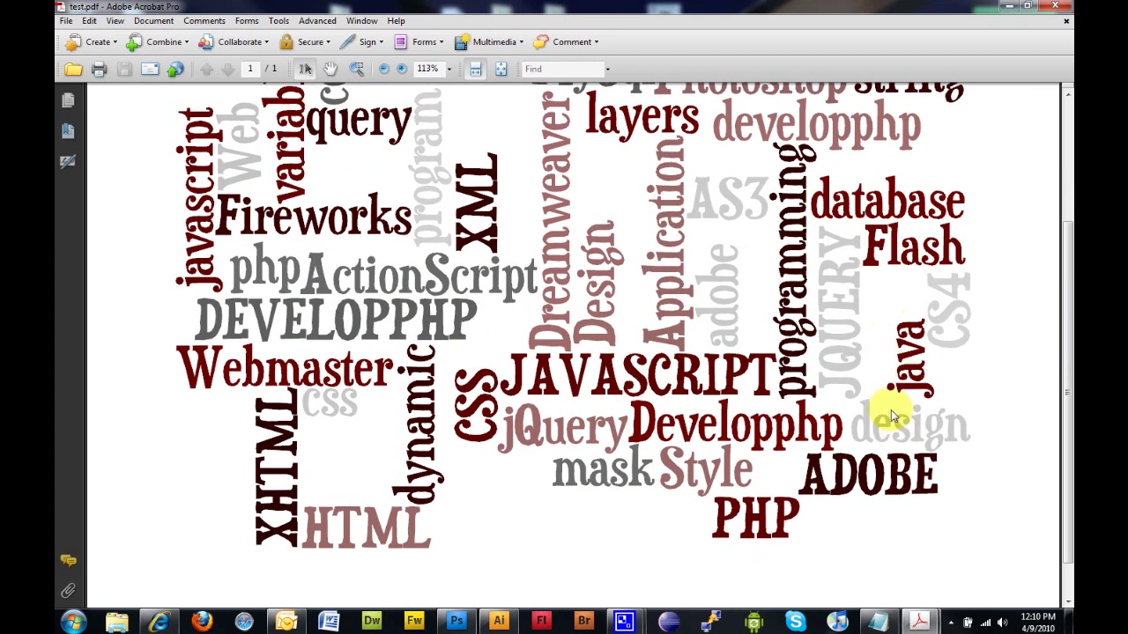
click(383, 69)
click(383, 68)
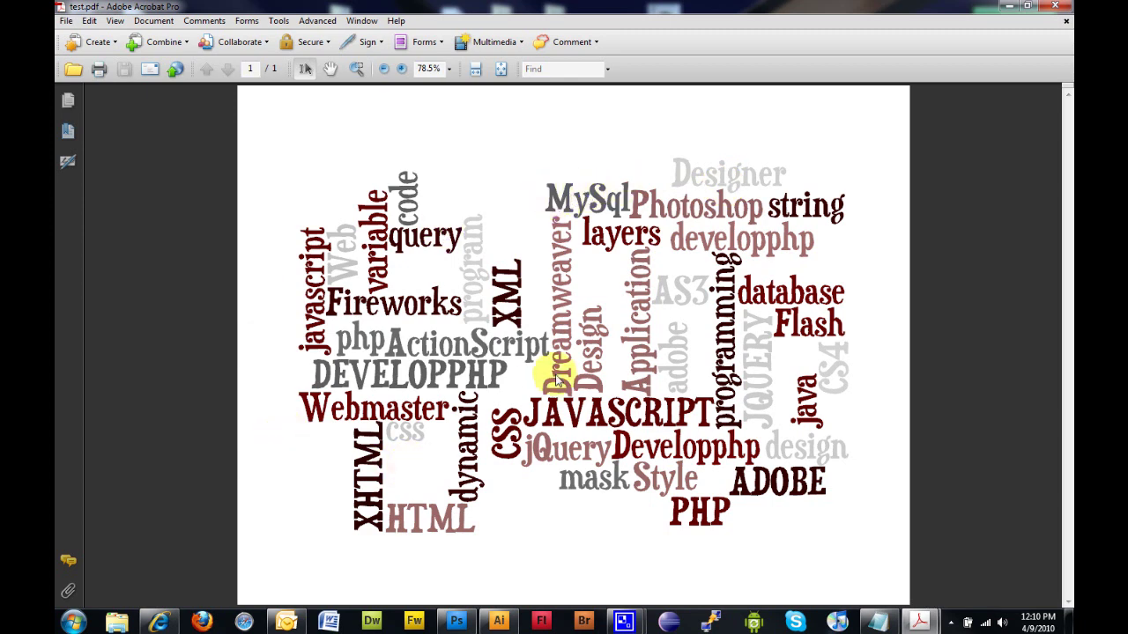
click(1057, 6)
Launch Illustrator CS4 and open test.pdf from the Desktop
click(498, 622)
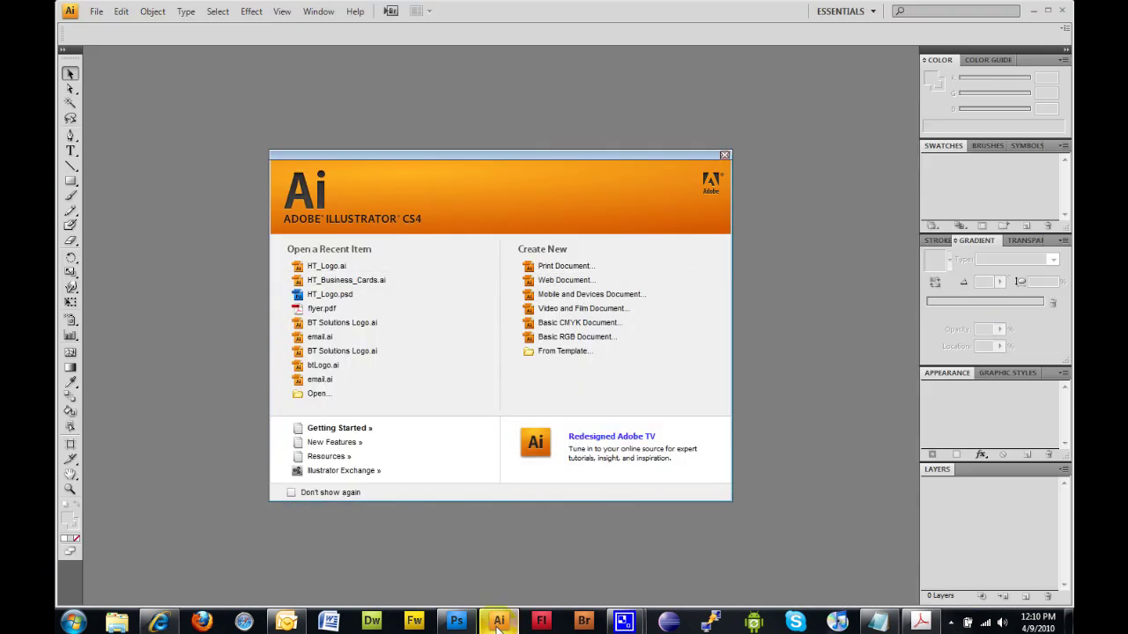
click(94, 18)
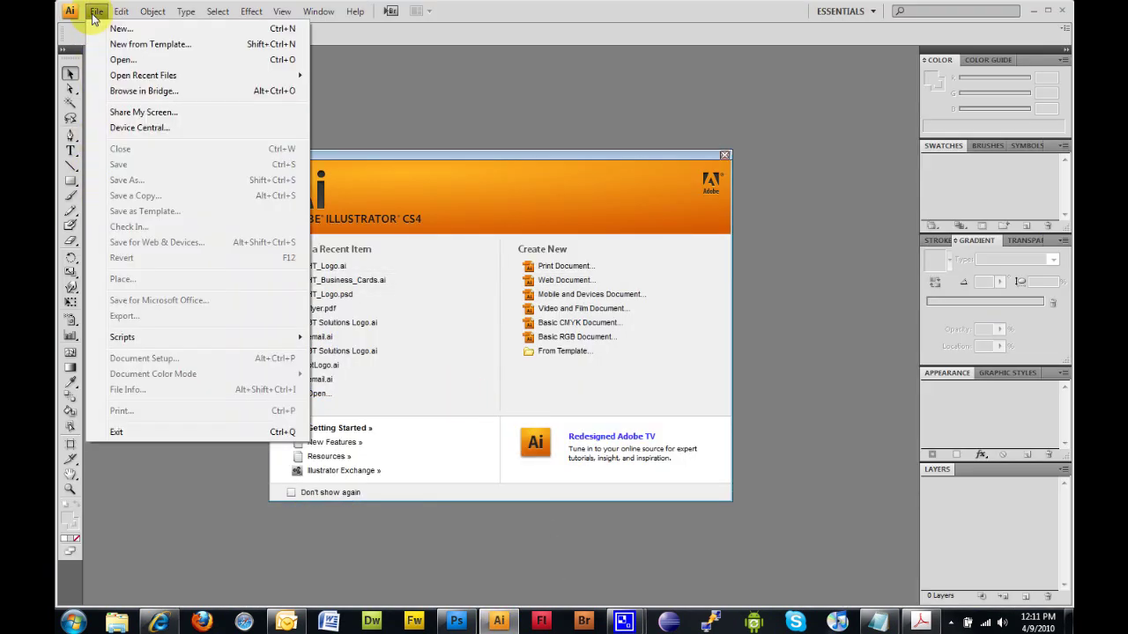
click(123, 59)
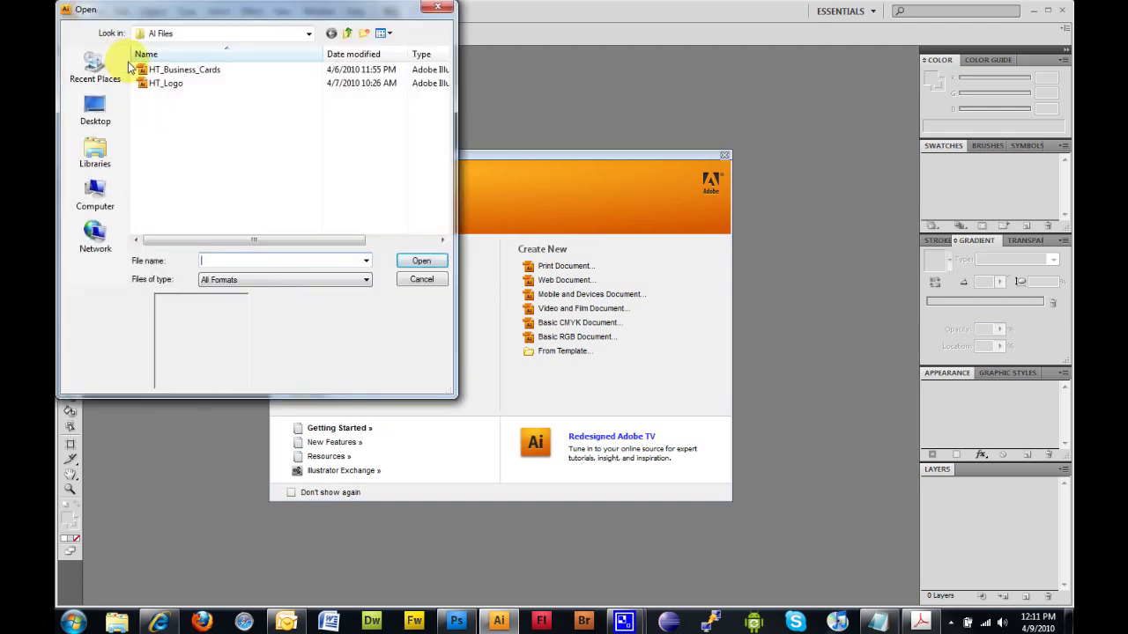
click(96, 110)
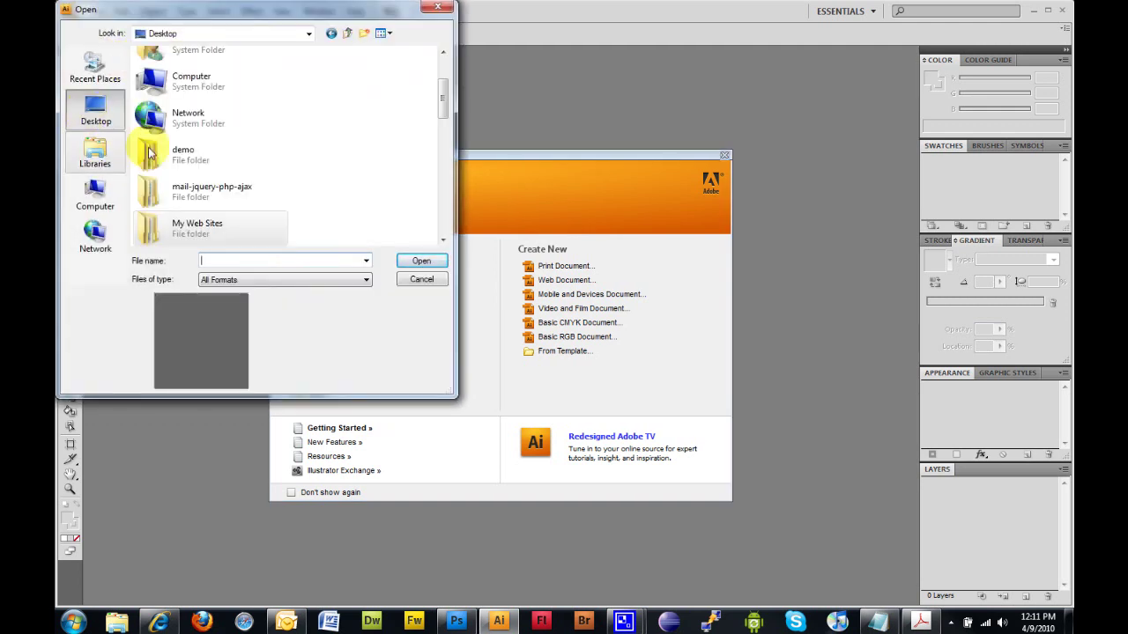
drag(443, 100, 440, 196)
click(158, 175)
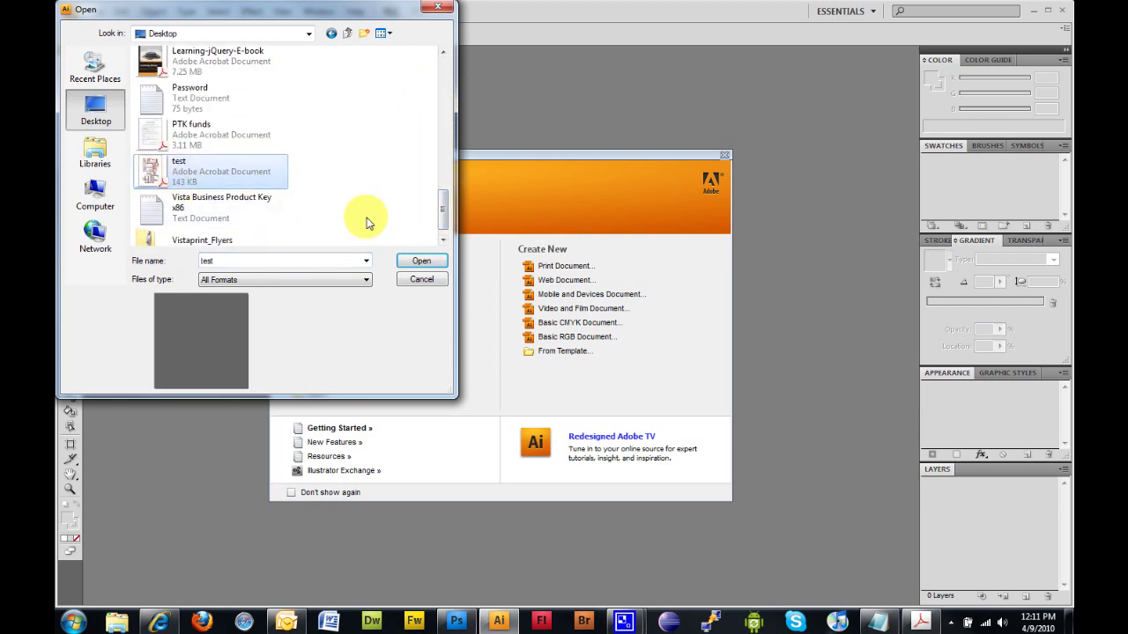
click(421, 261)
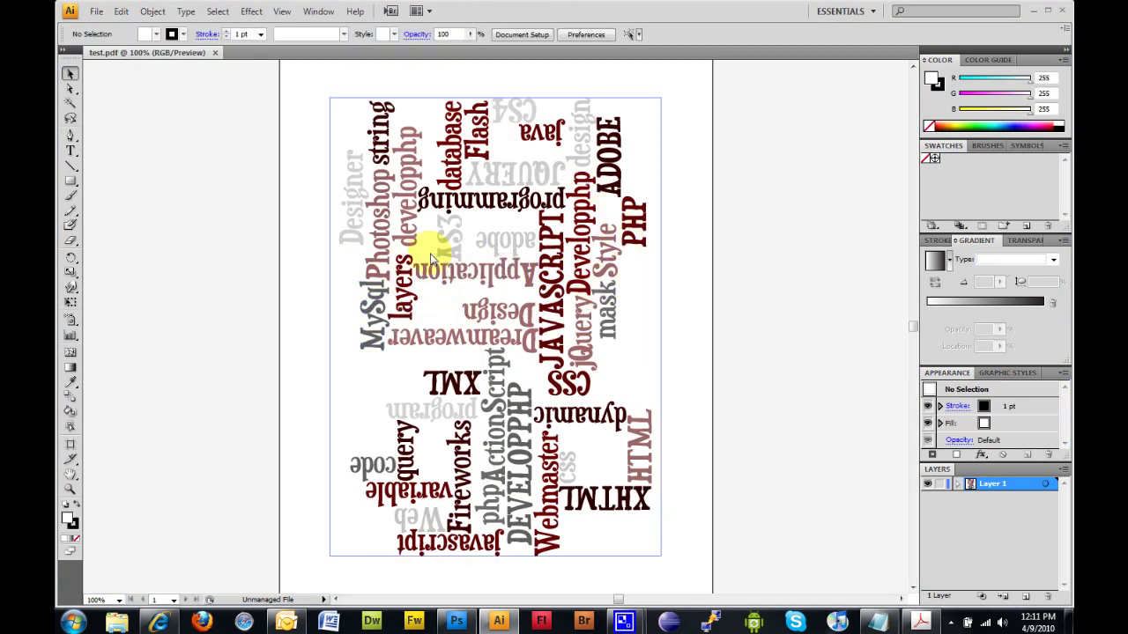
Select all the word cloud artwork and release it via Object > Clipping Mask > Release
click(217, 10)
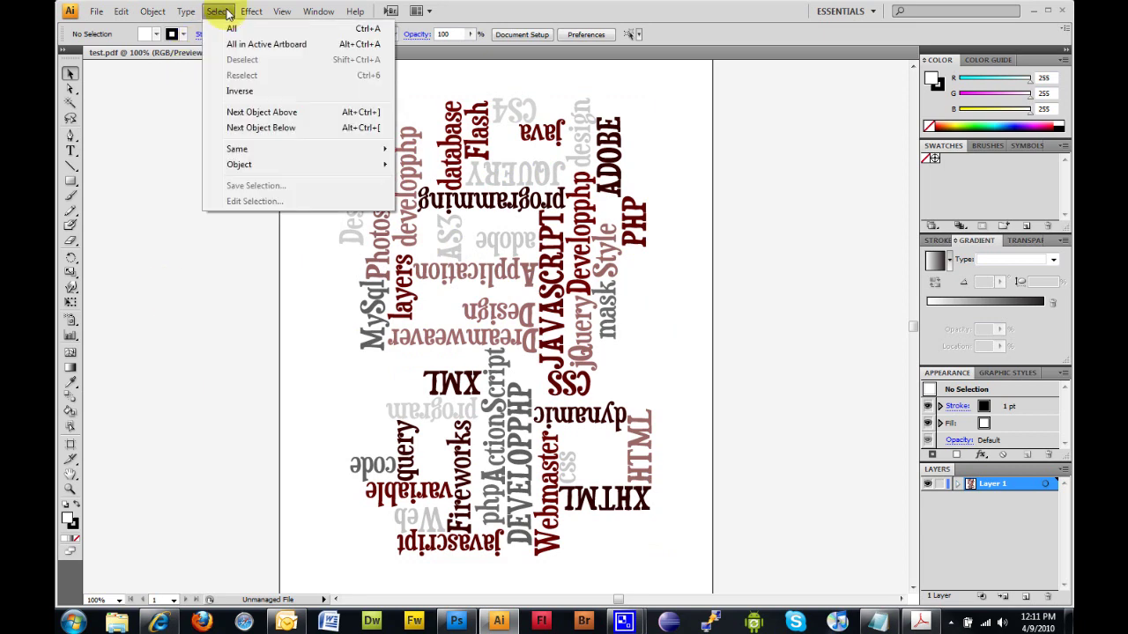
click(235, 29)
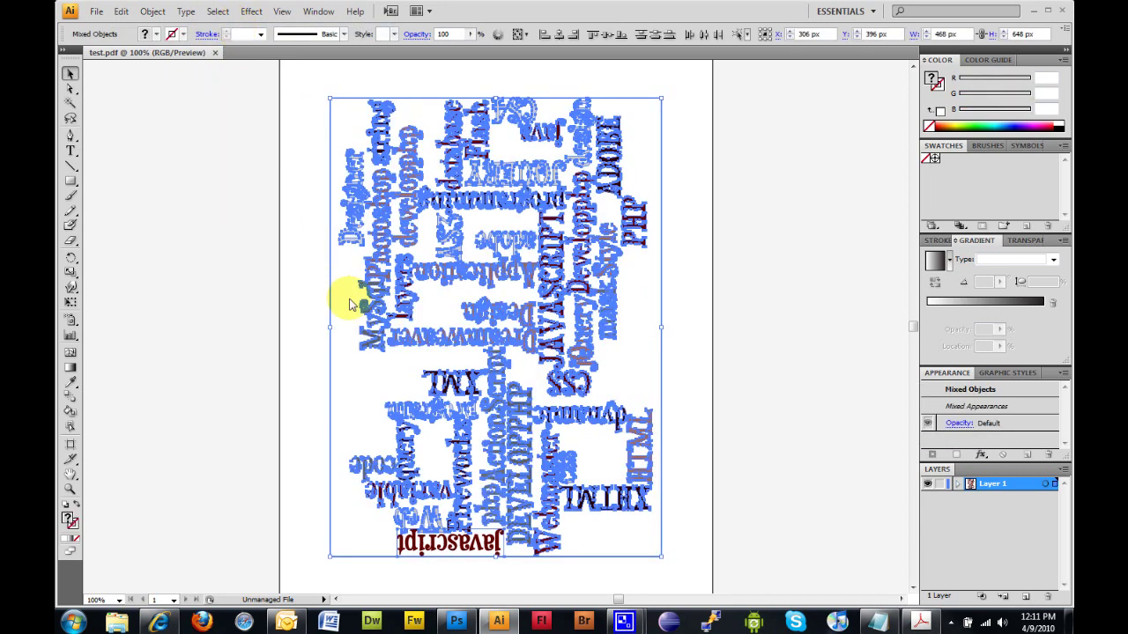
click(153, 13)
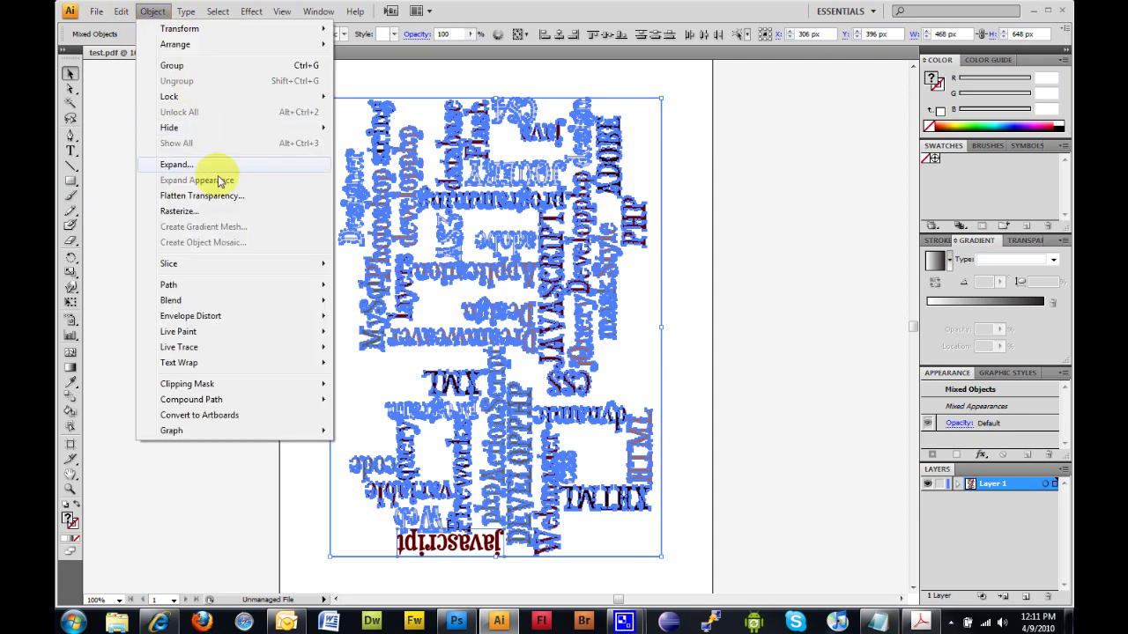
mouse_move(211, 385)
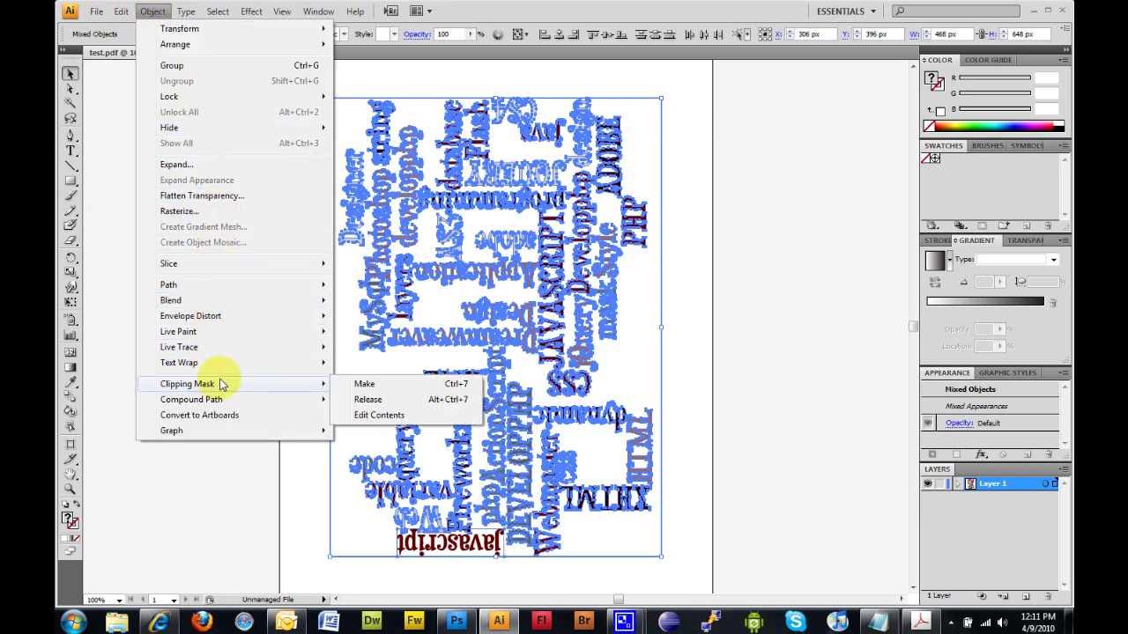
click(367, 400)
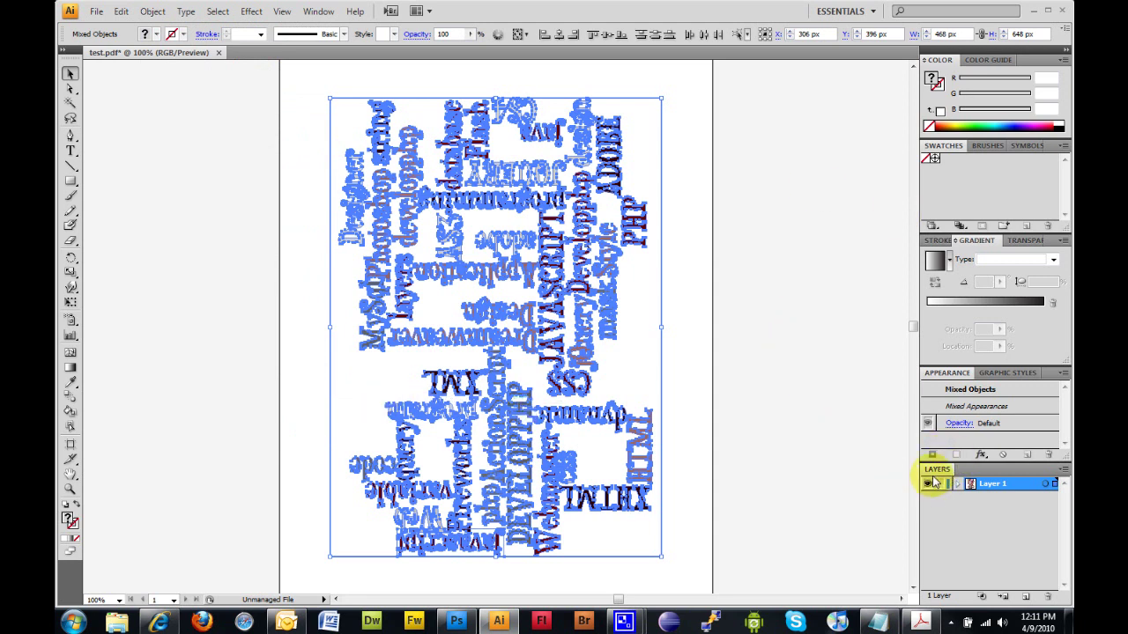
click(335, 11)
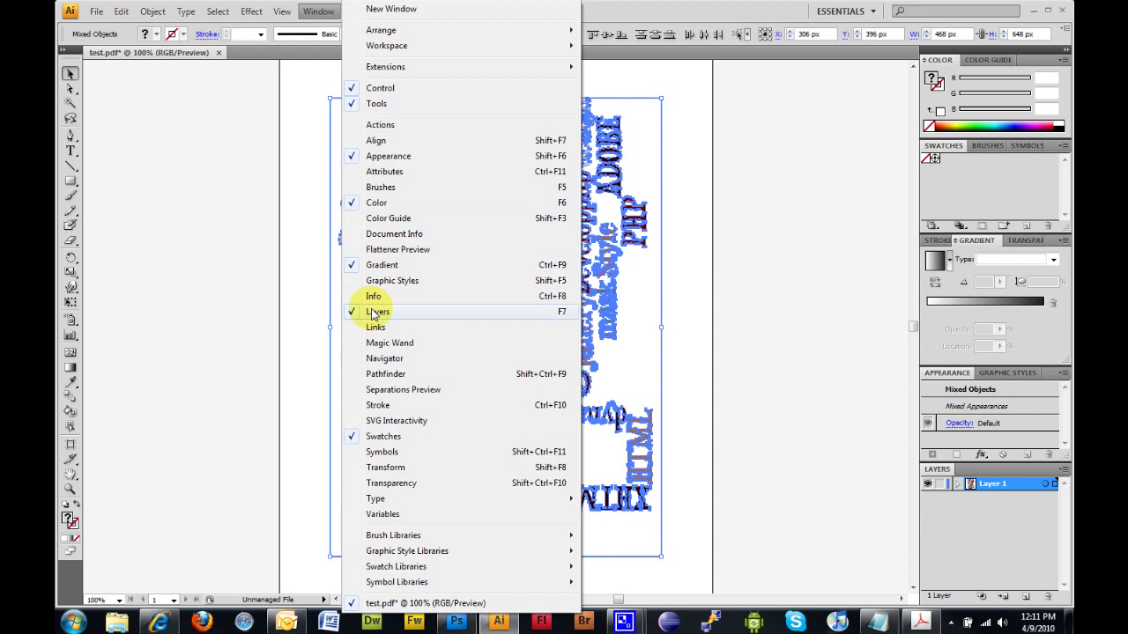
click(1062, 471)
Apply Release to Layers (Sequence) from the Layers panel menu, spreading words up to Layer 46
click(1063, 469)
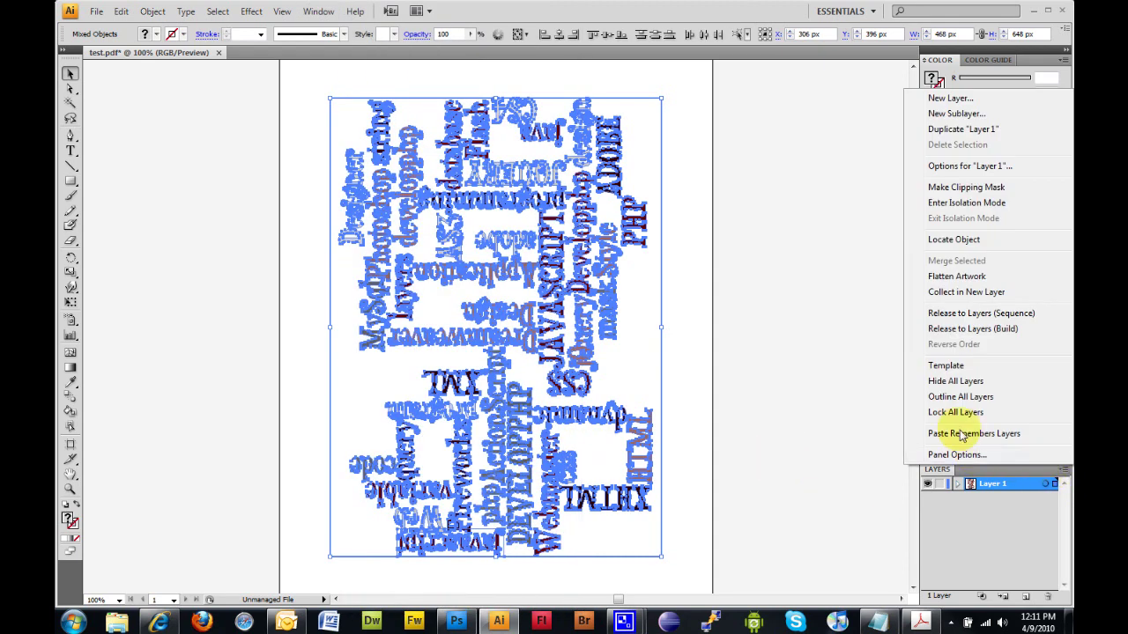
click(960, 314)
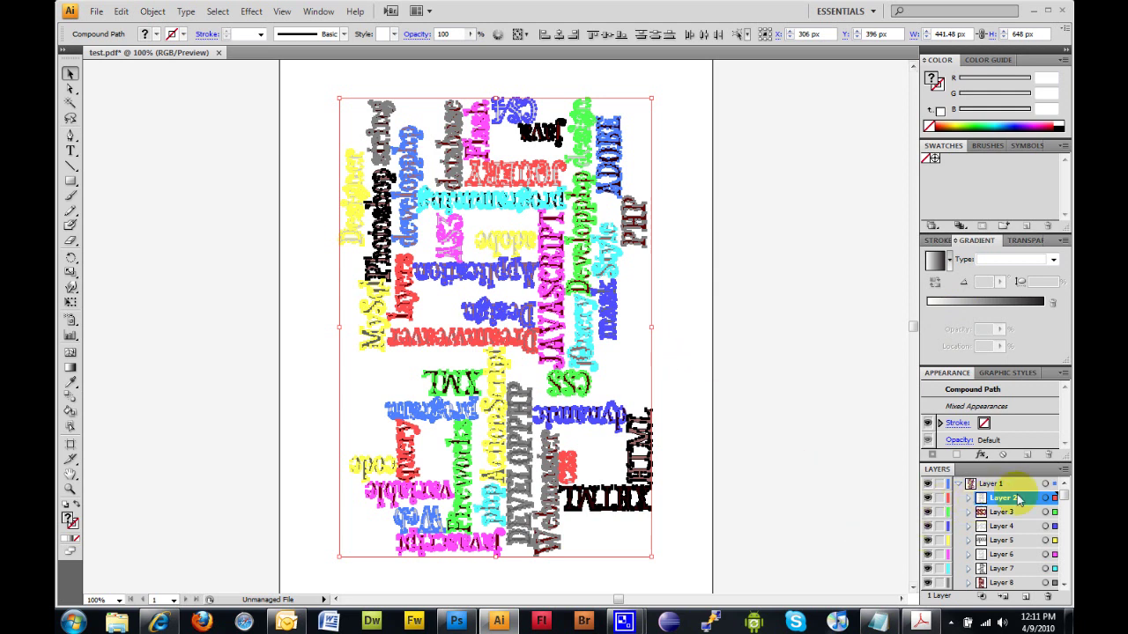
drag(1064, 499, 1064, 577)
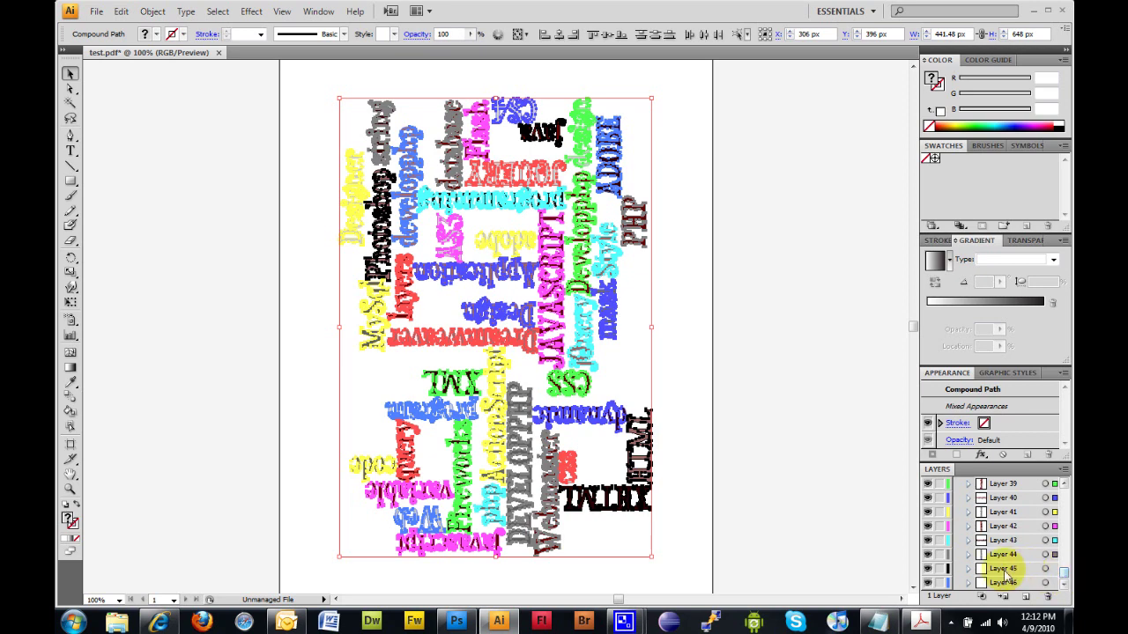
click(96, 16)
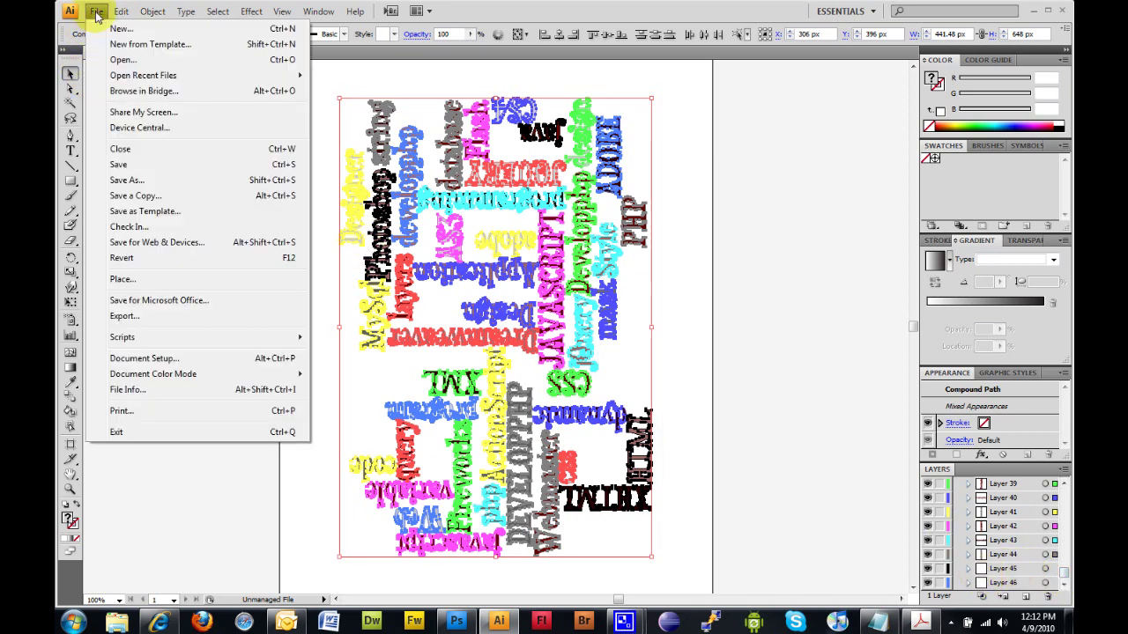
Export the artwork in Photoshop (*.PSD) format as test.psd on the Desktop
click(143, 317)
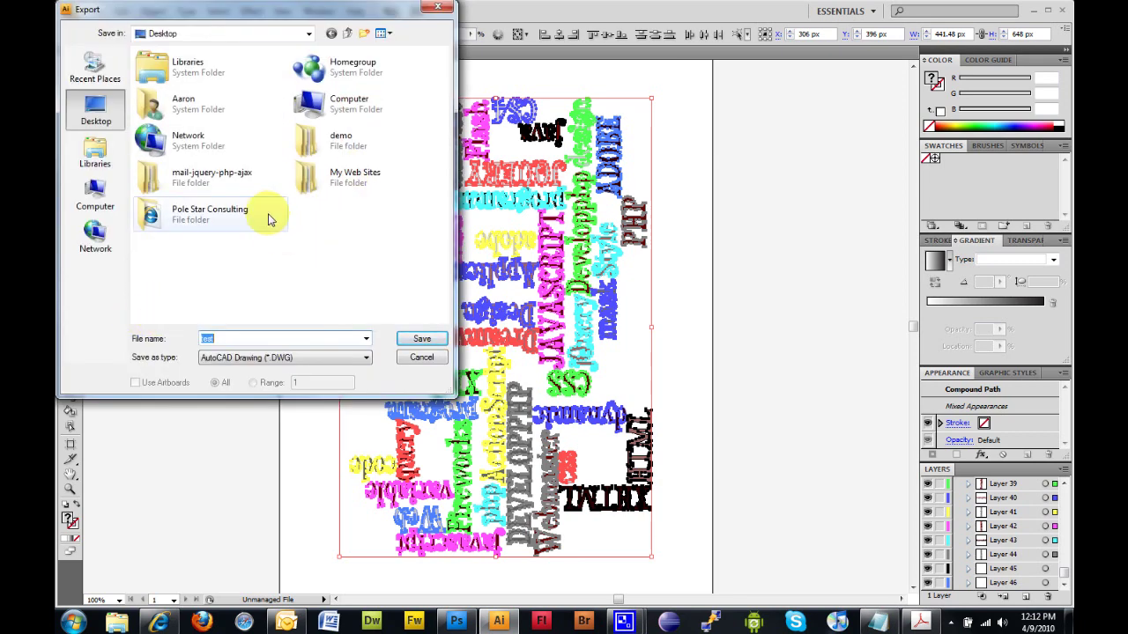
click(361, 359)
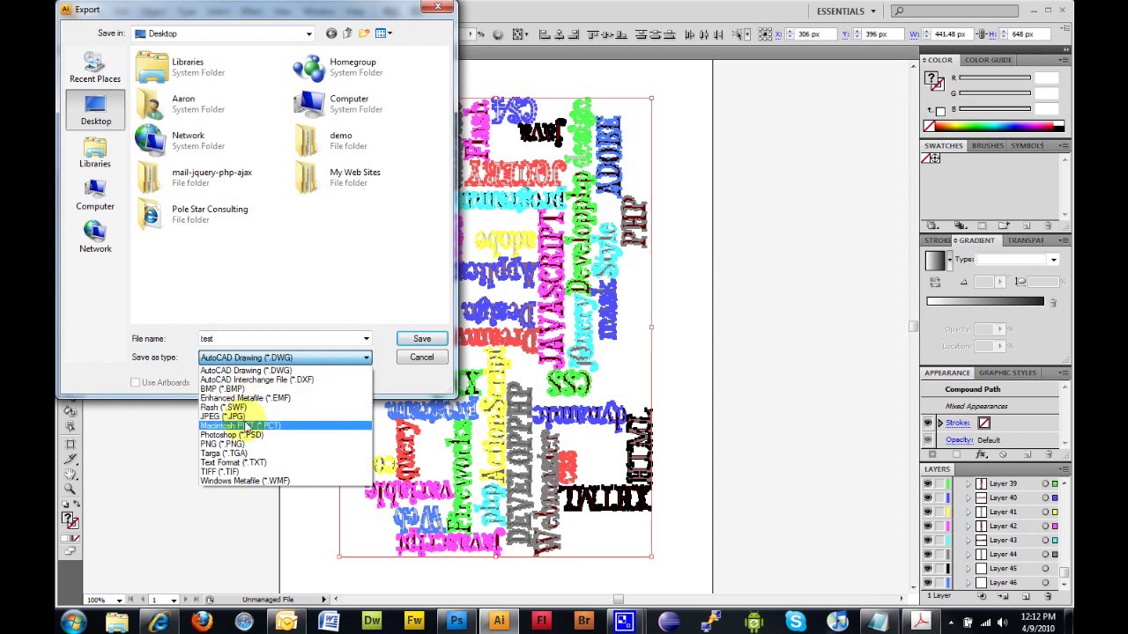
click(242, 434)
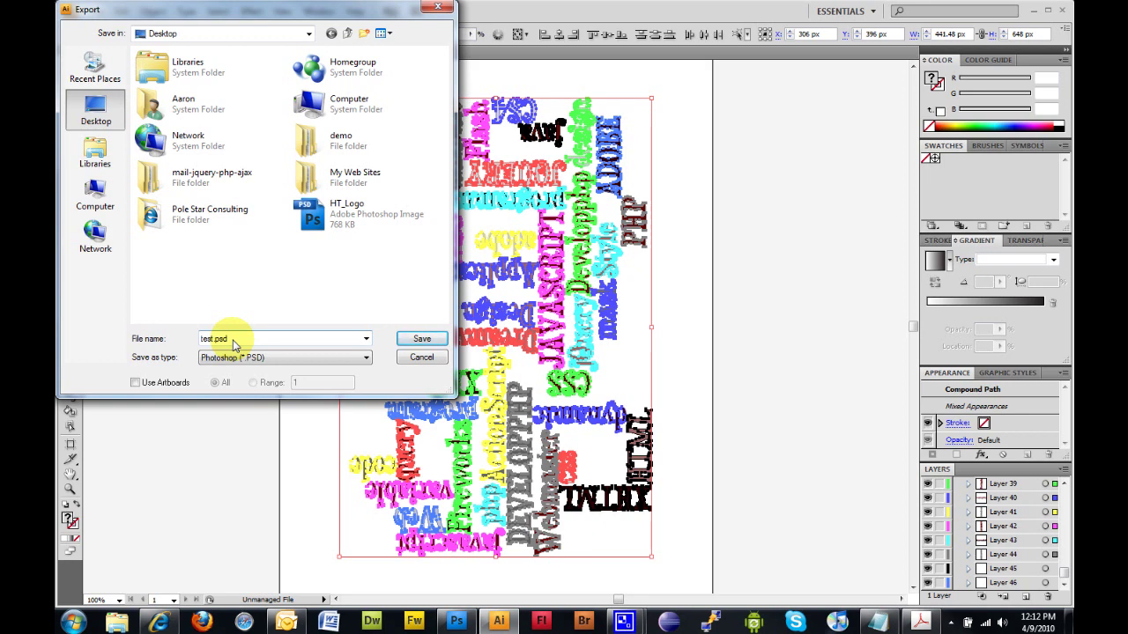
click(420, 340)
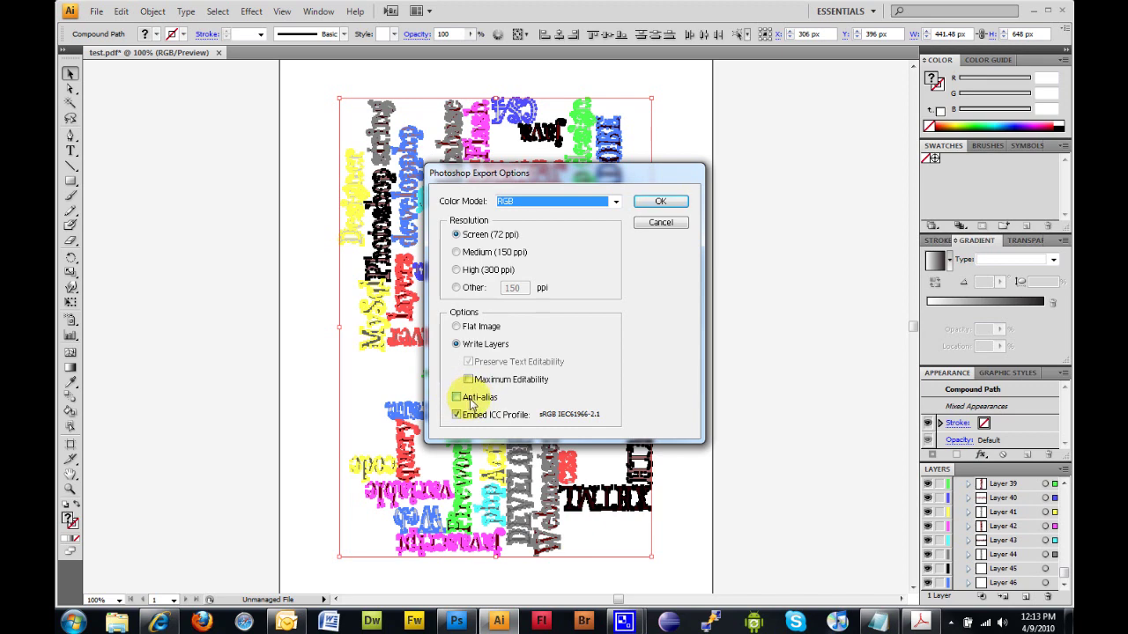
Accept the RGB, Screen-resolution, Write Layers export of test.psd, then minimize Illustrator
click(650, 202)
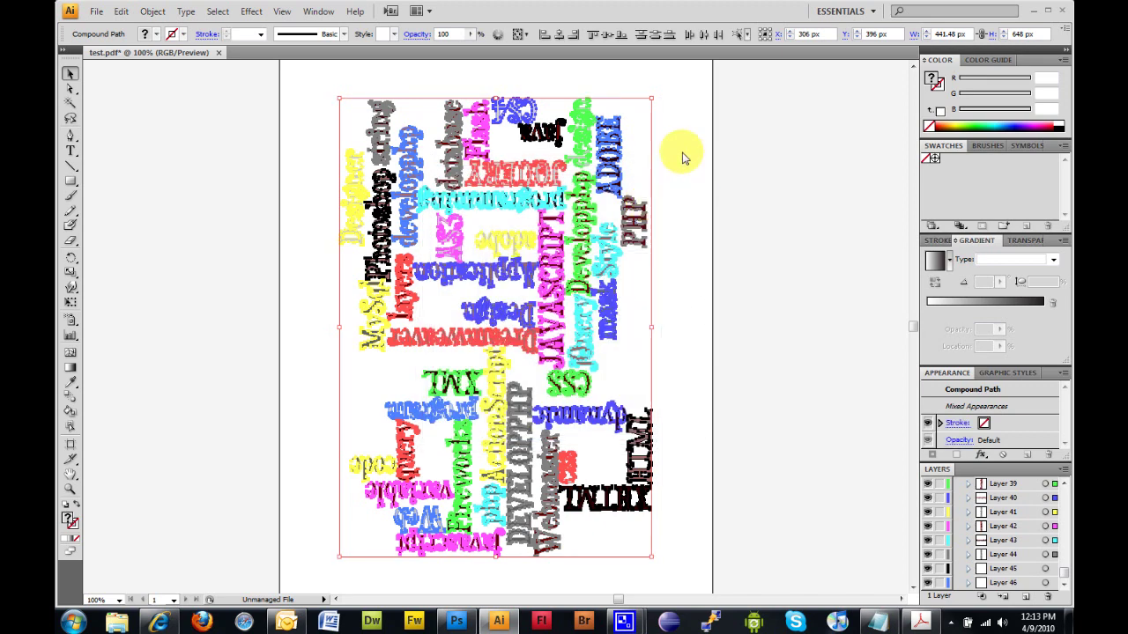
click(1028, 10)
Open test.psd in Photoshop and expand the Layer 1 group
drag(83, 476, 418, 254)
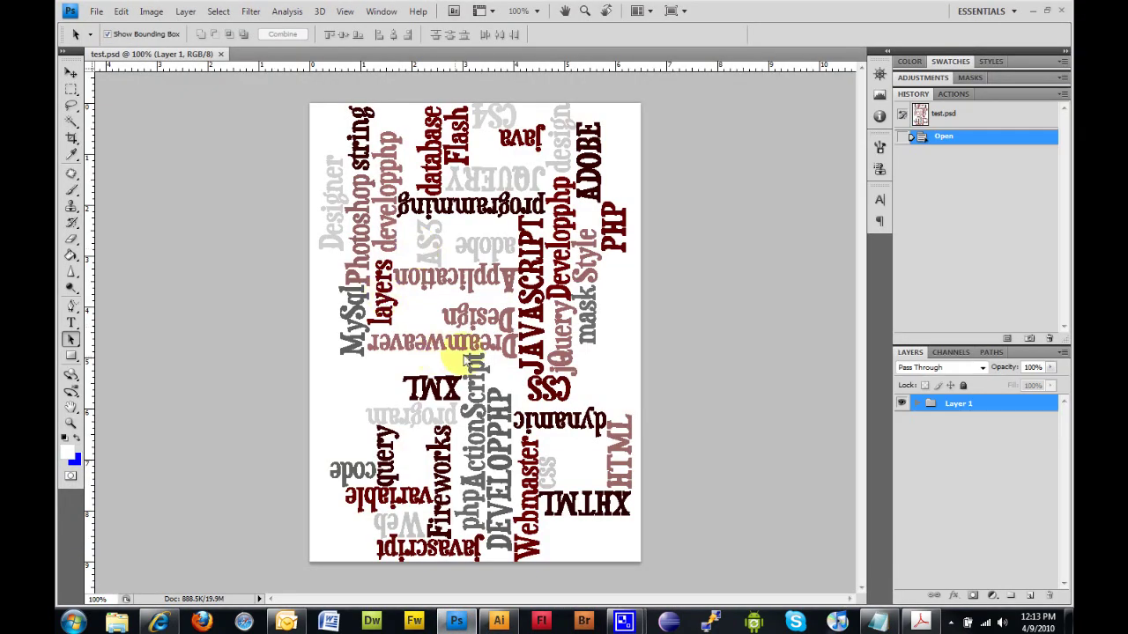
click(916, 404)
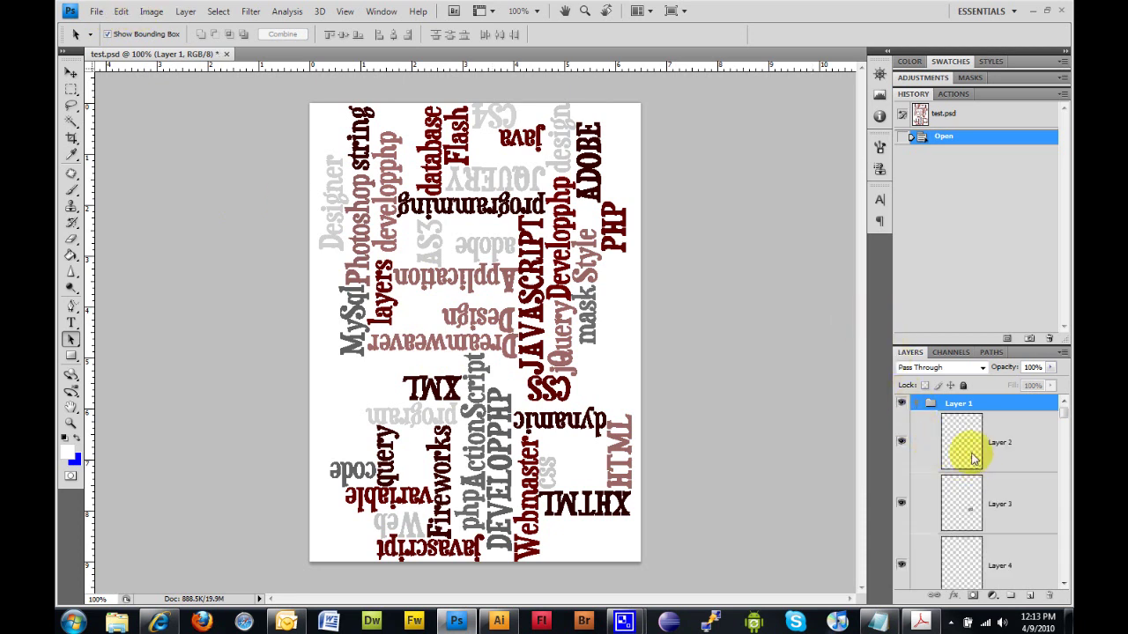
drag(1061, 417, 1067, 464)
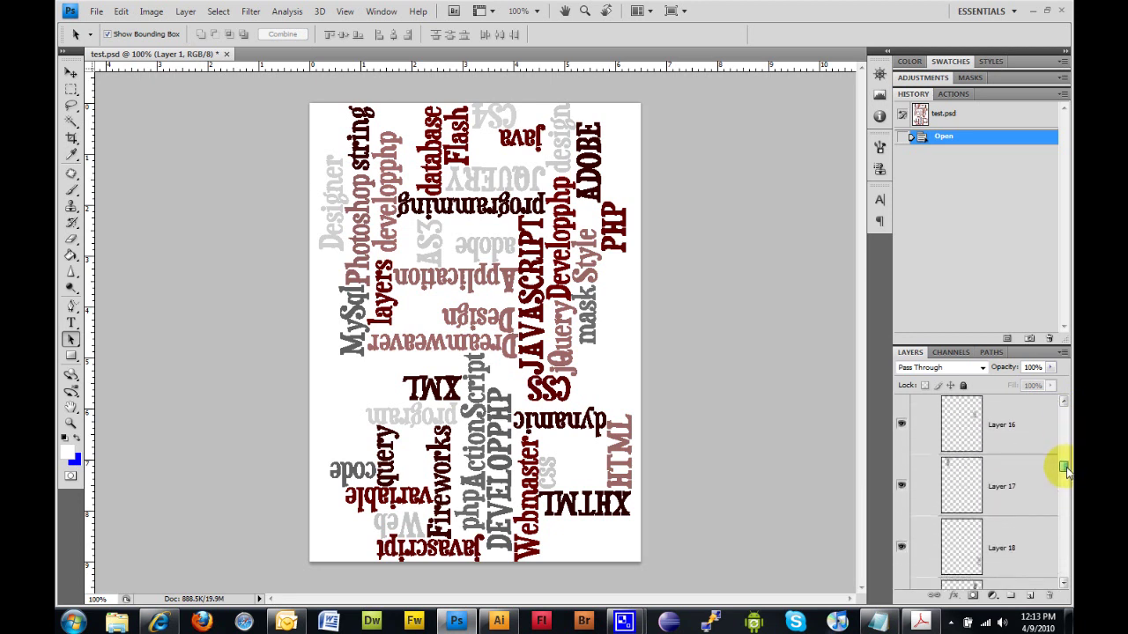
Browse the word layers, hide and restore the white background layer, then select Layer 3 (CSS)
click(1026, 486)
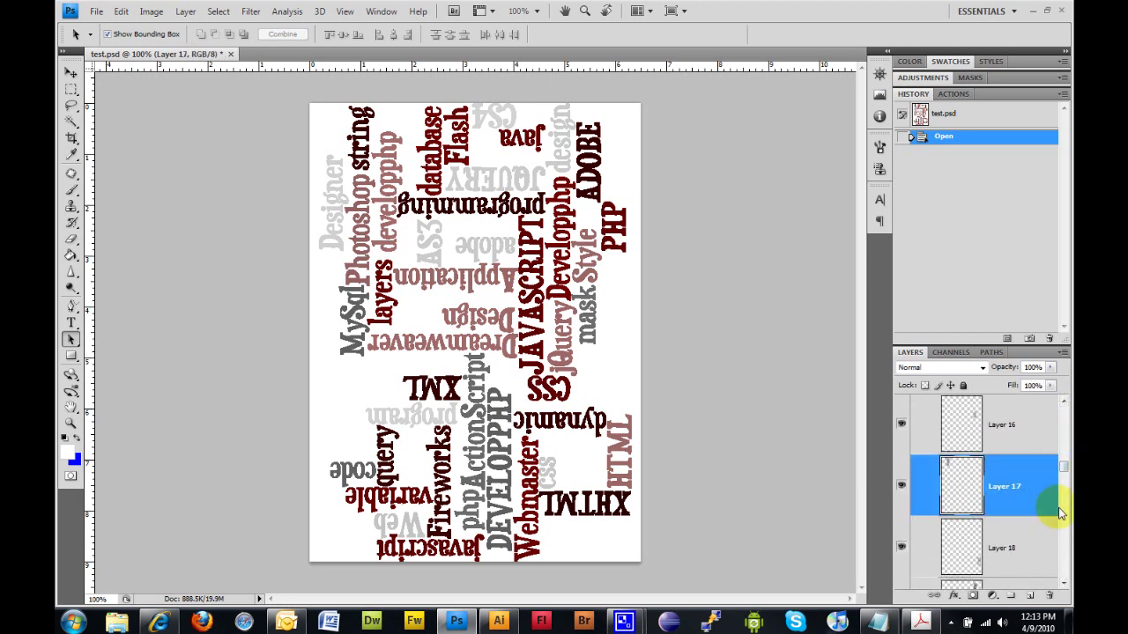
drag(1064, 473, 1064, 577)
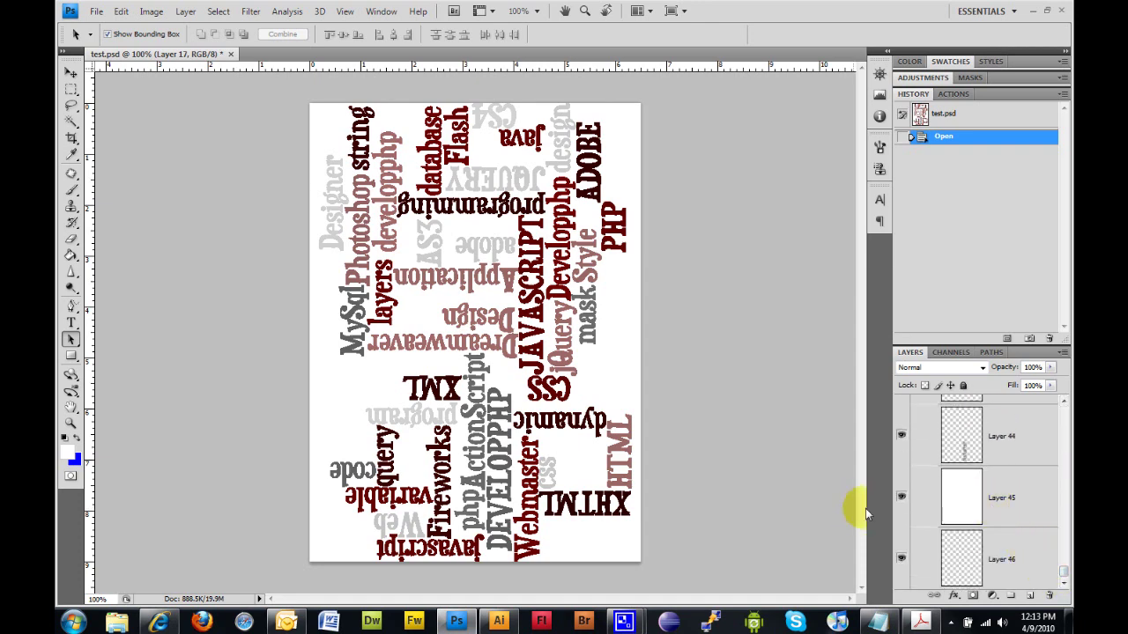
click(901, 497)
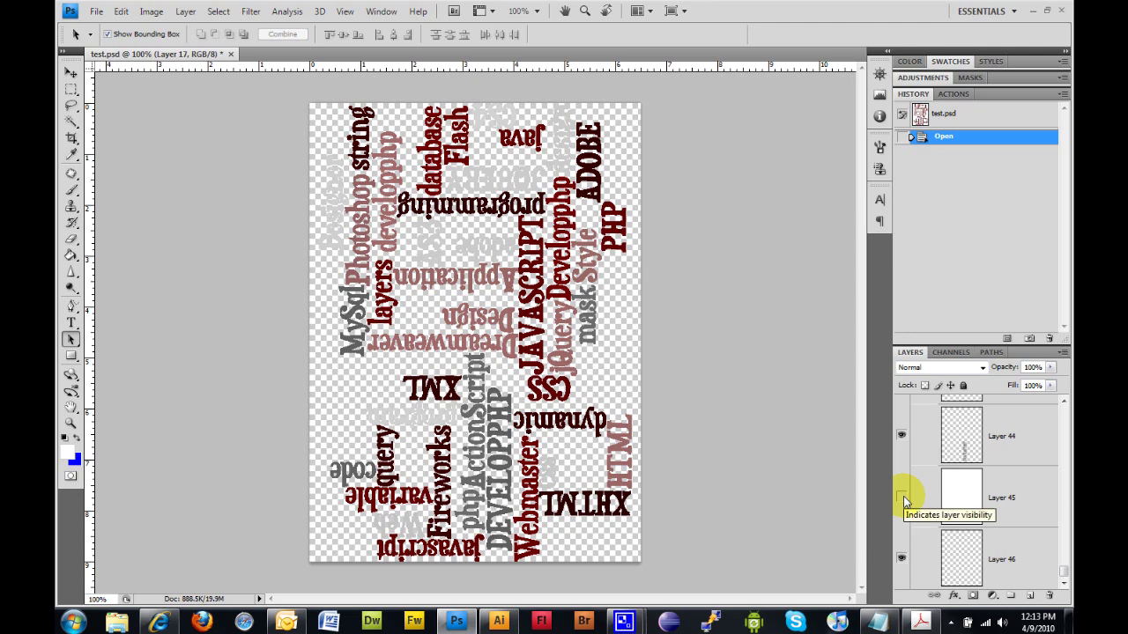
click(902, 497)
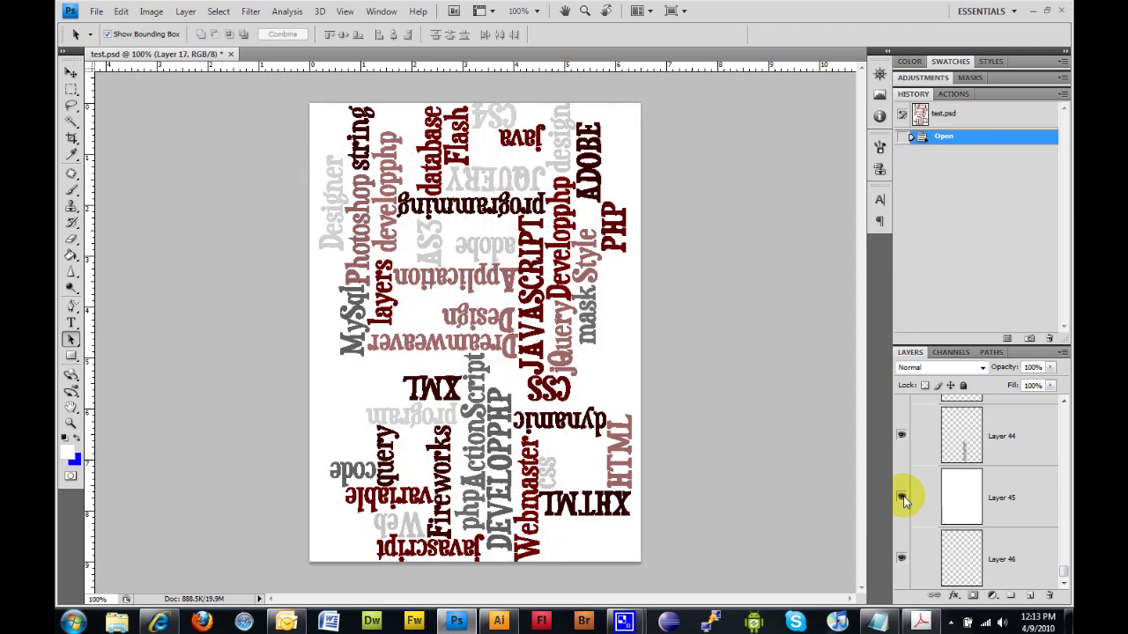
drag(1062, 568, 1066, 403)
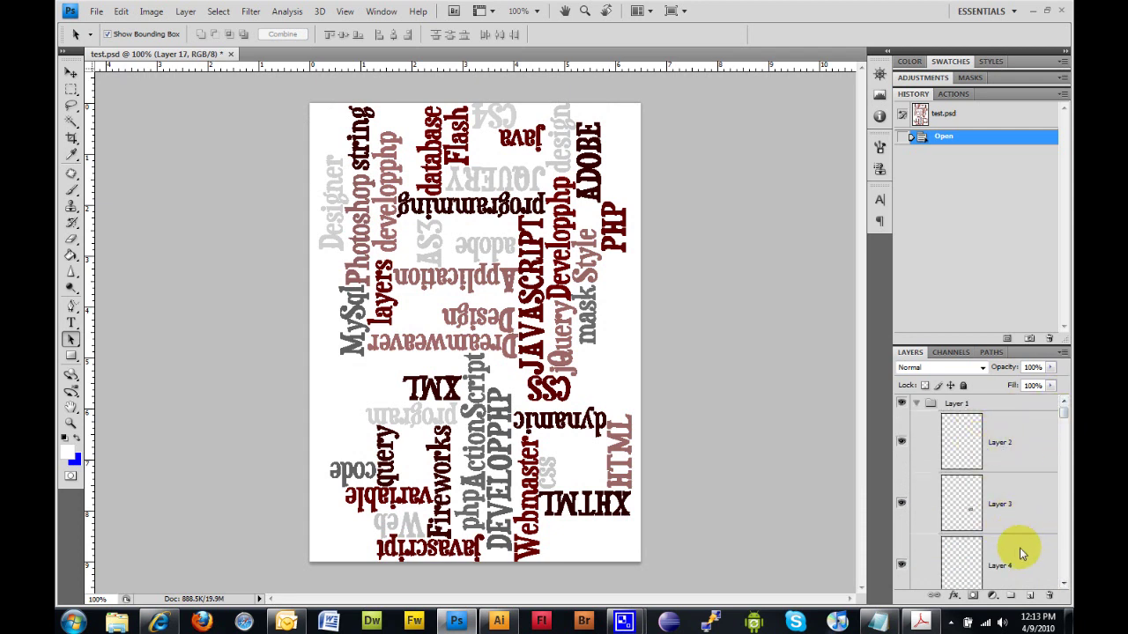
click(1000, 500)
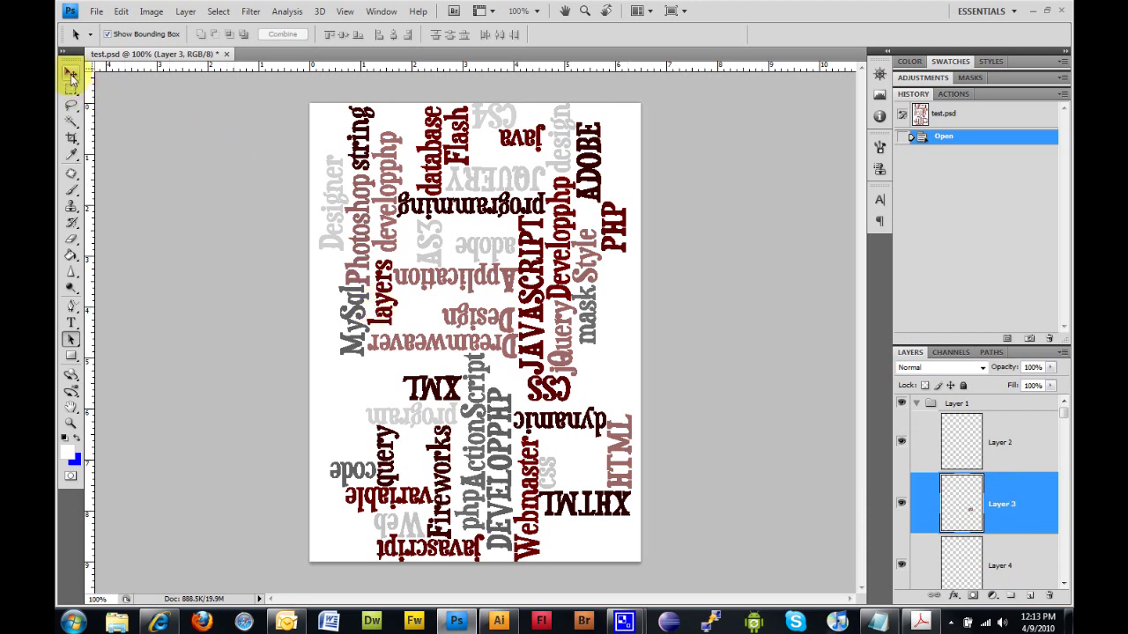
Rotate the CSS word about 178°, move it left beside XML, and commit the transform
click(72, 138)
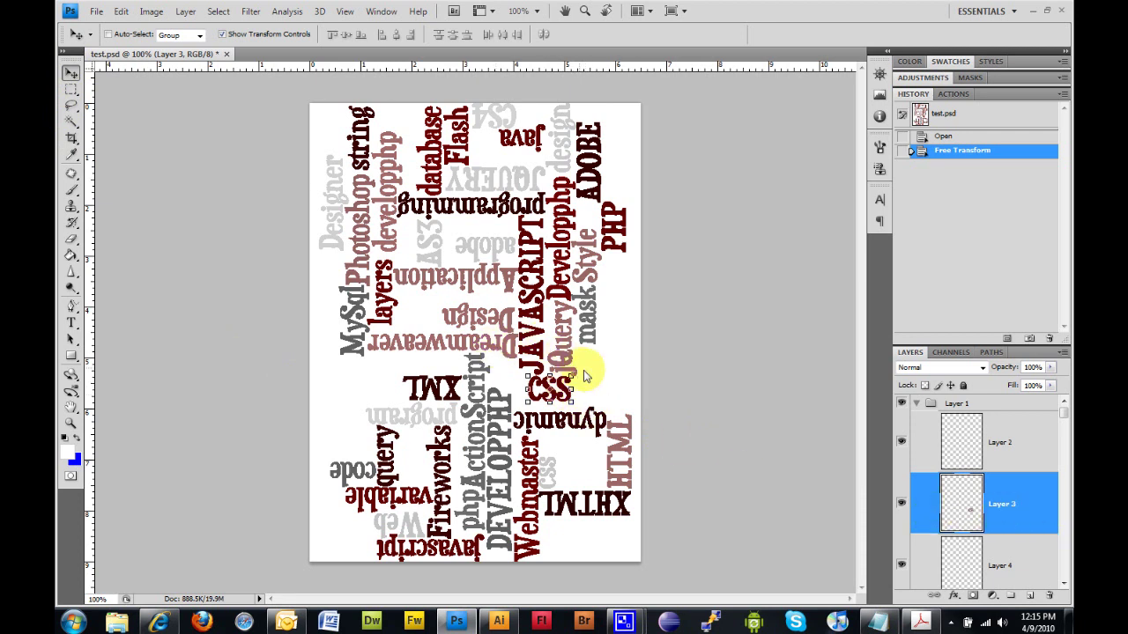
drag(585, 375, 369, 384)
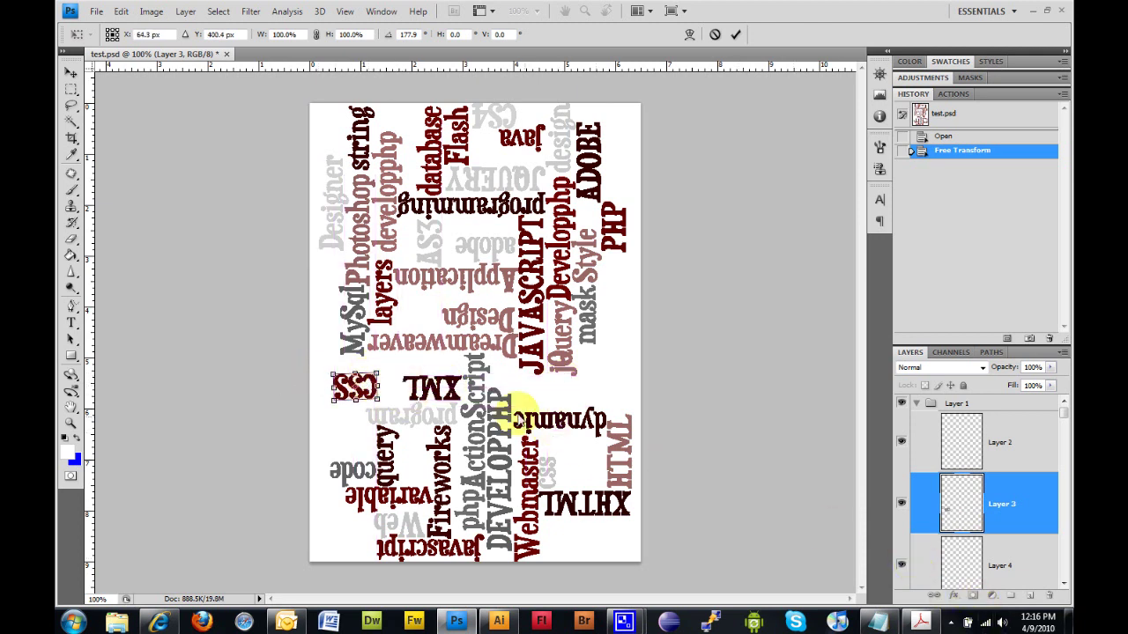
click(735, 35)
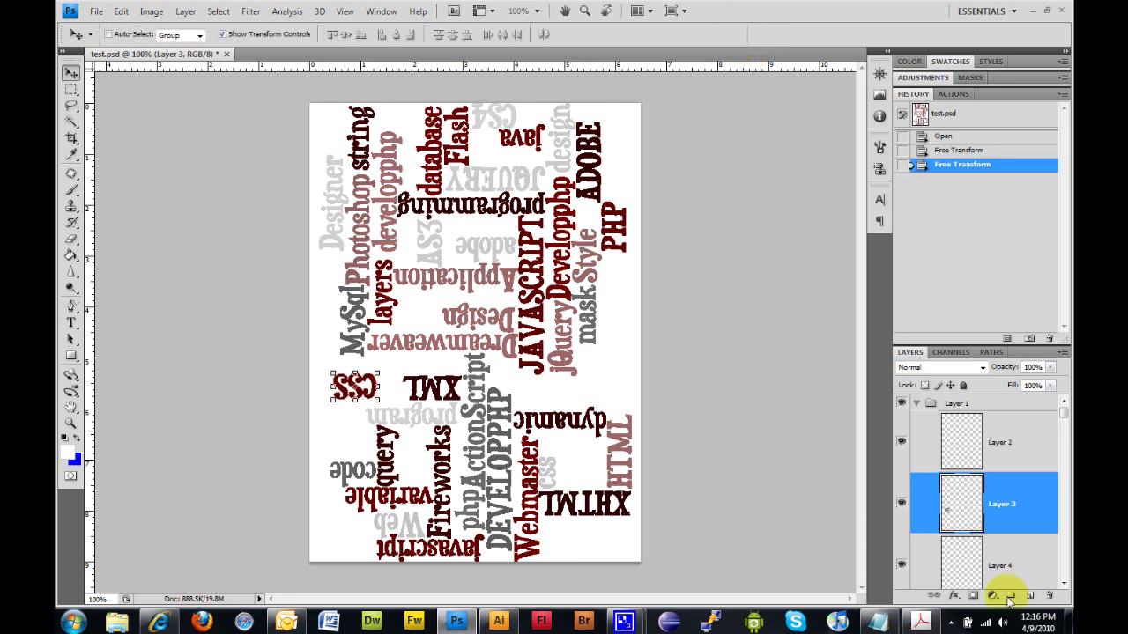
click(954, 595)
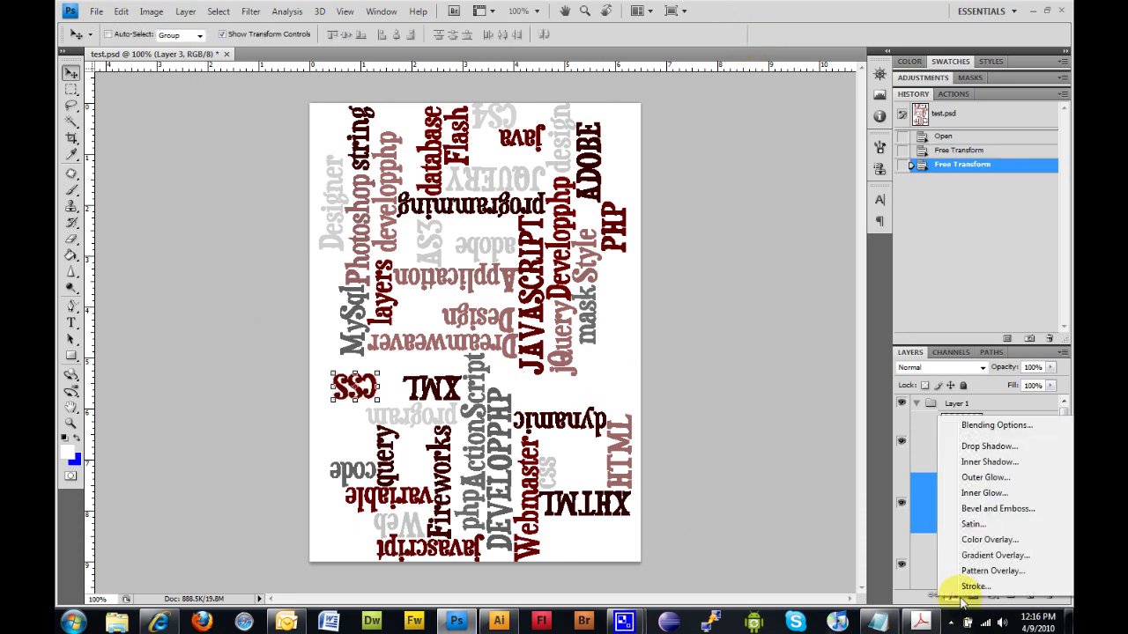
click(974, 446)
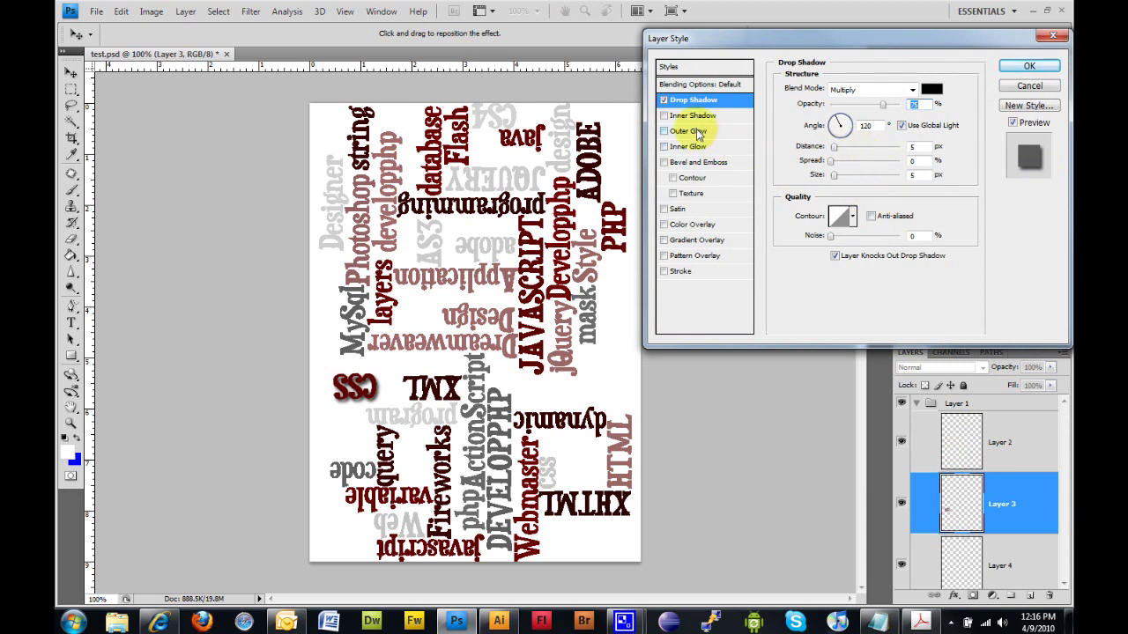
click(665, 225)
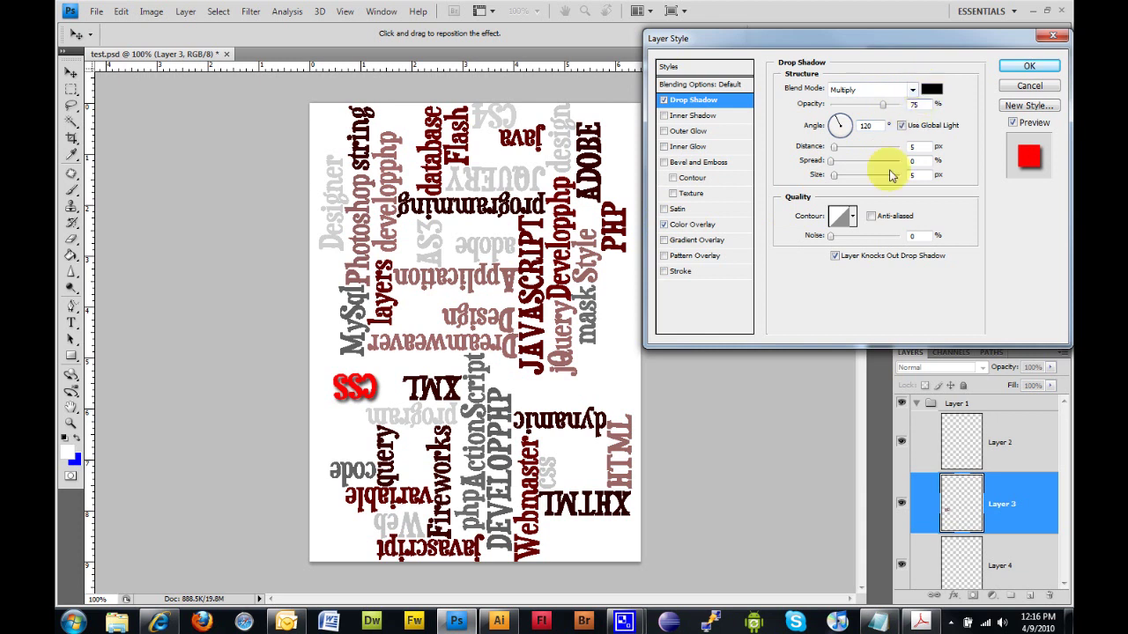
click(687, 224)
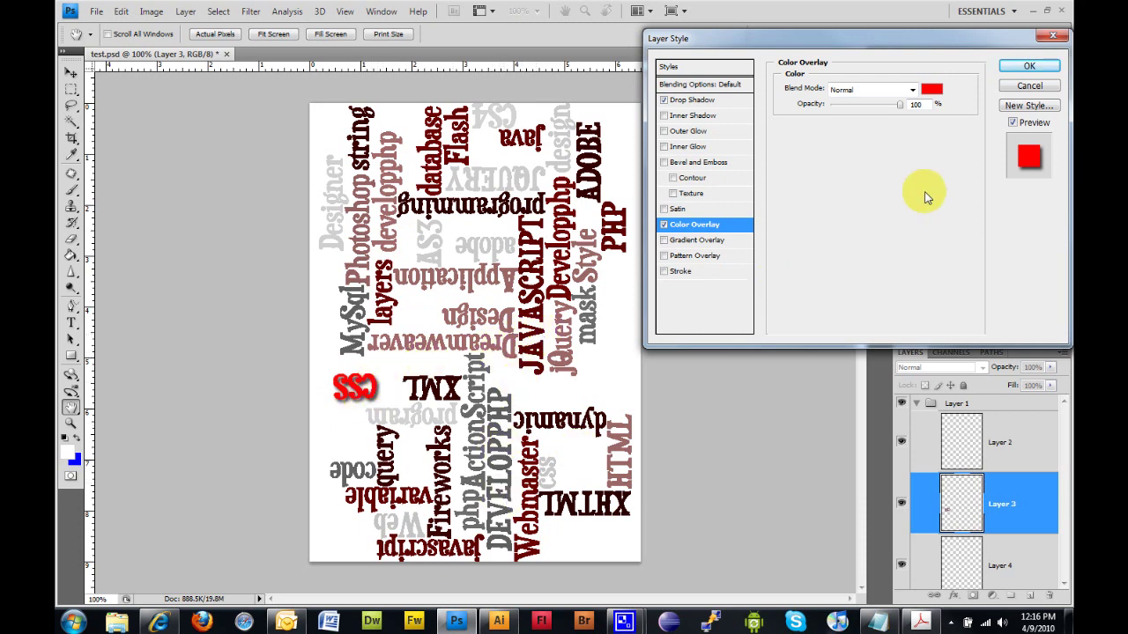
click(1029, 85)
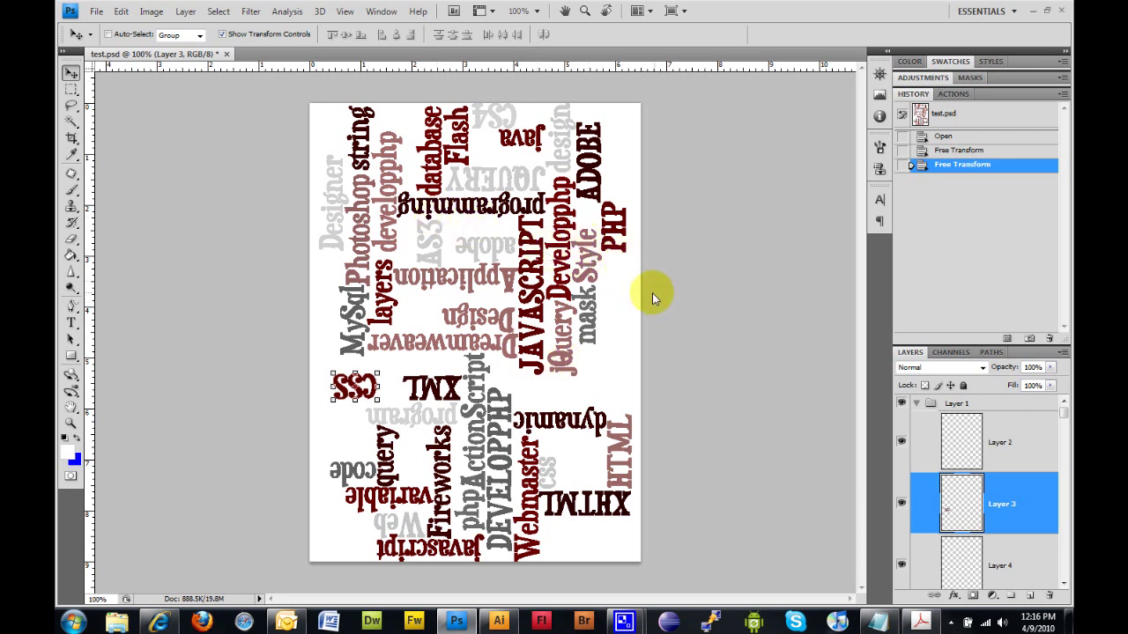
click(1041, 10)
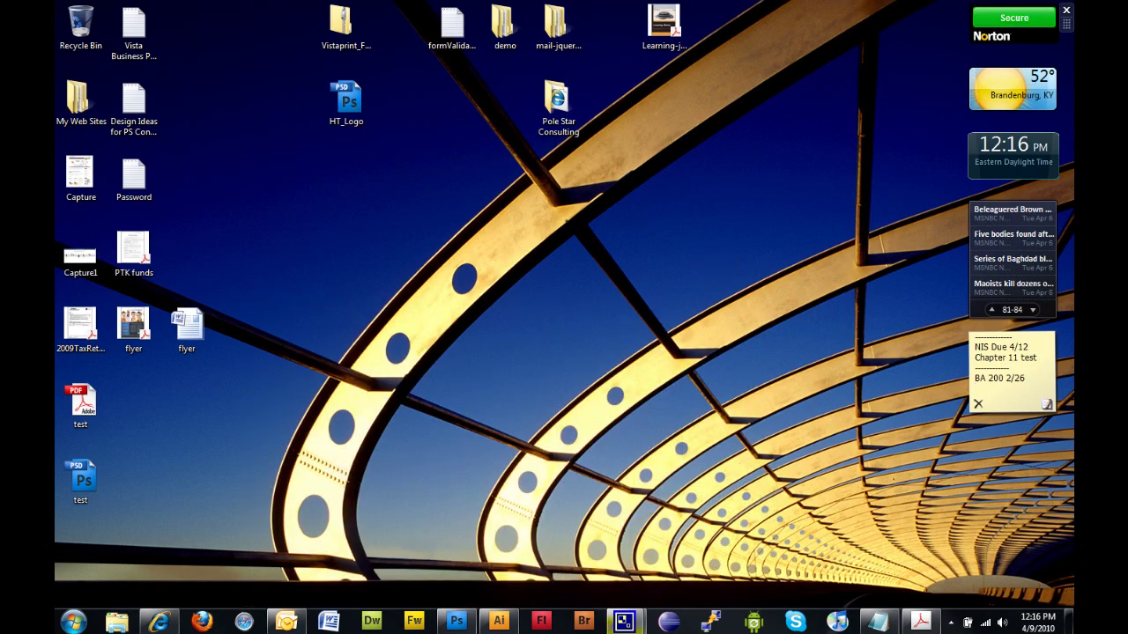
Bring Internet Explorer forward and go back to the Google results for word cloud
click(158, 621)
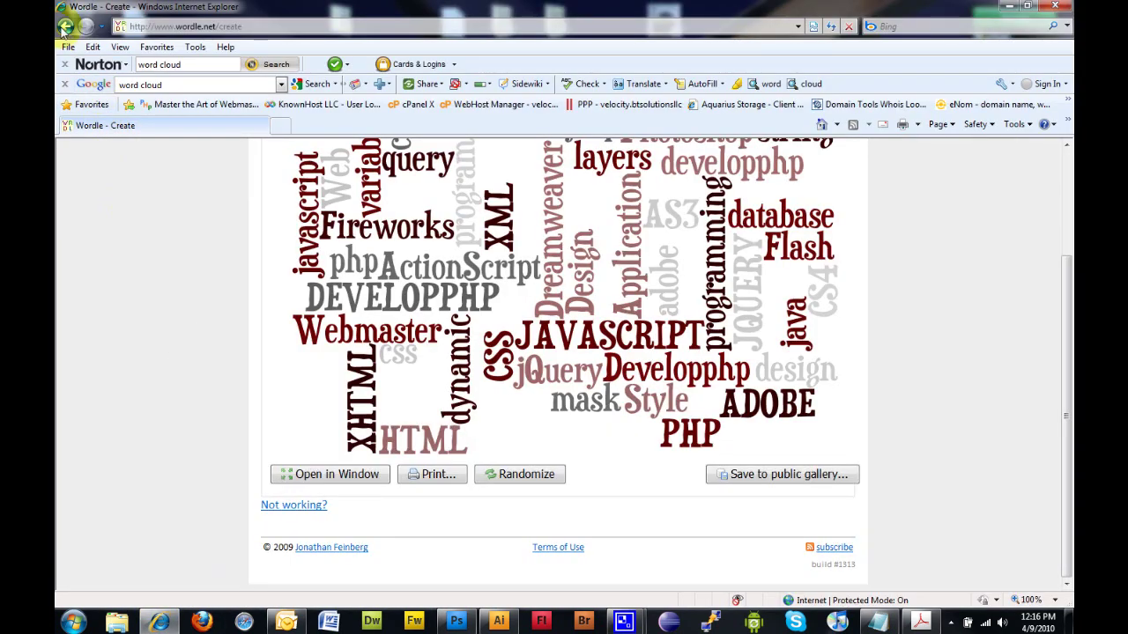
click(65, 26)
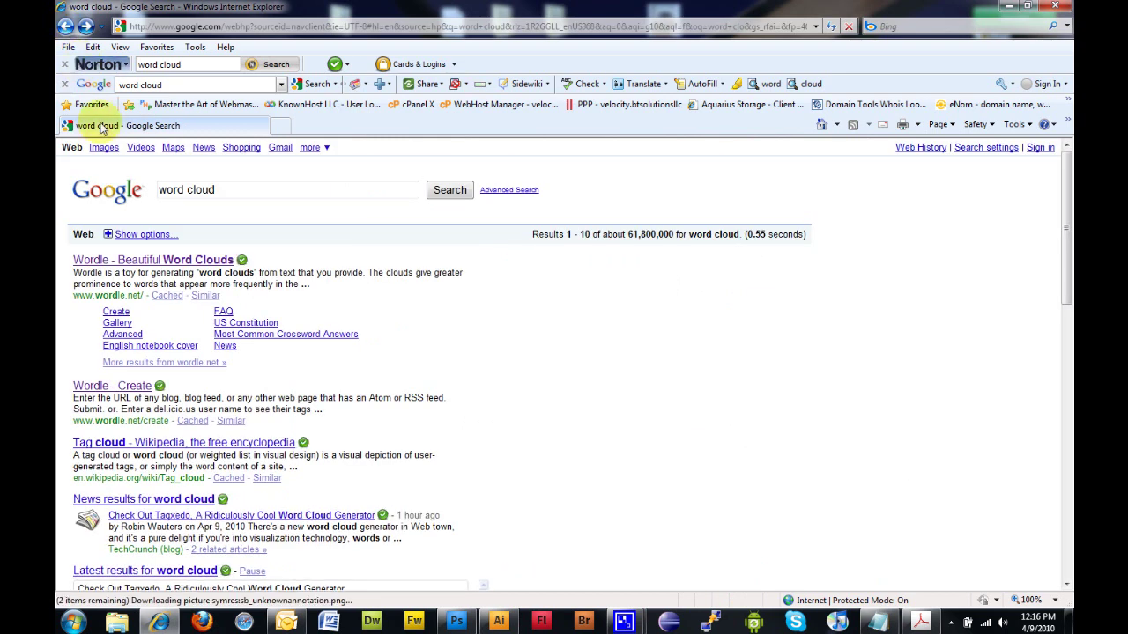